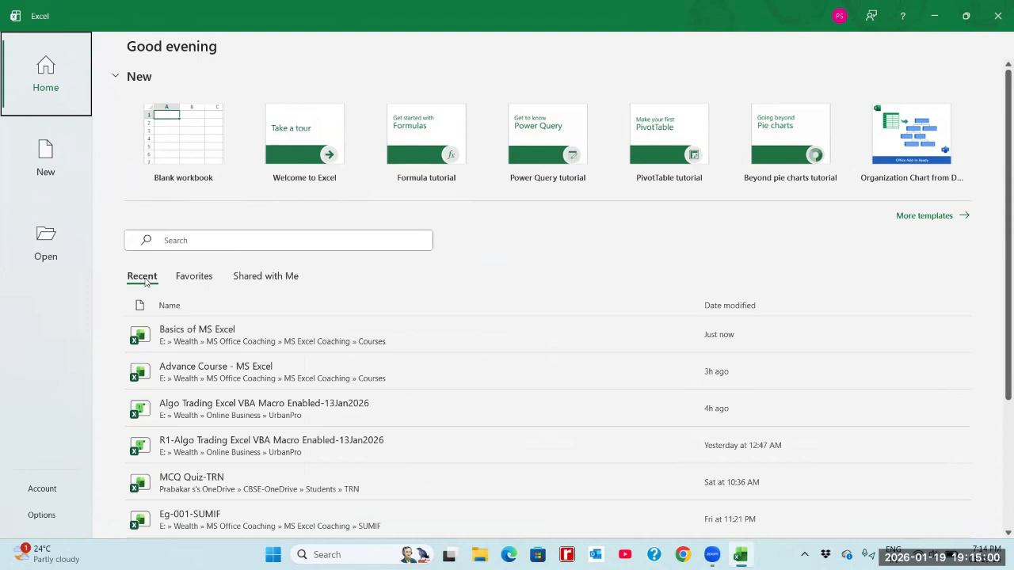
# Step: Look through the start screen's recent, favorite and shared workbook lists, ending on the recent files
pyautogui.click(142, 276)
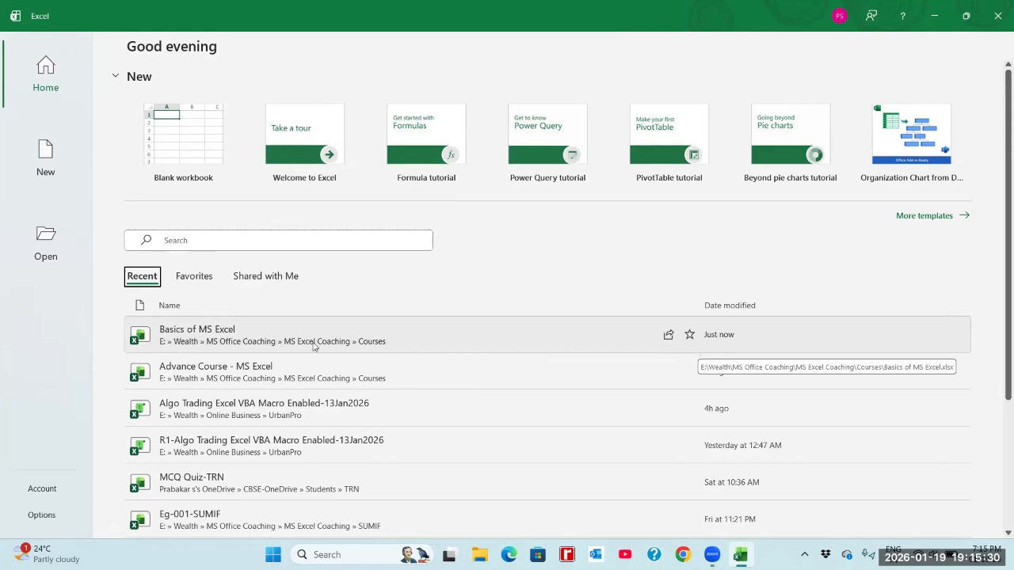
pyautogui.click(197, 281)
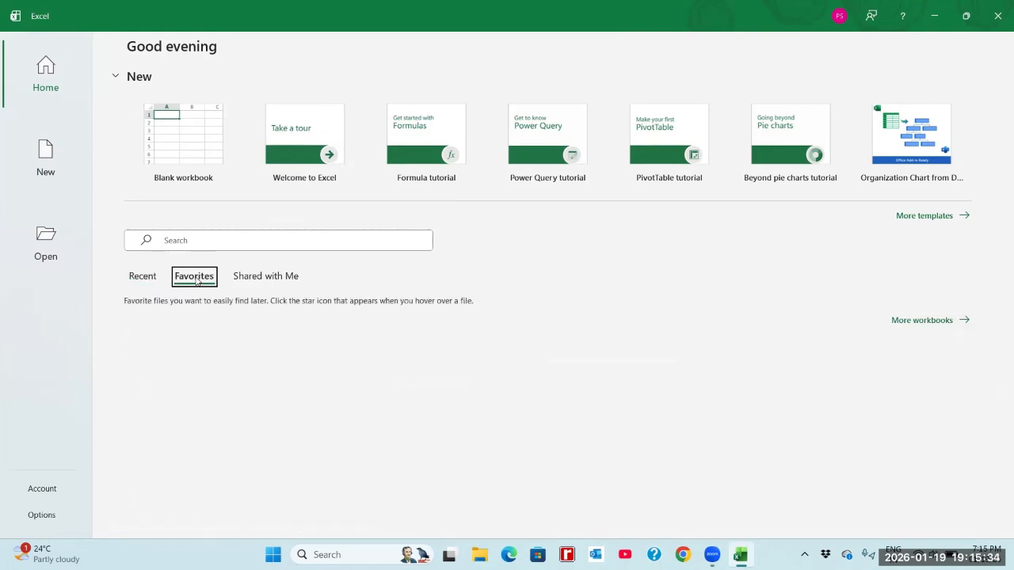
pyautogui.click(258, 281)
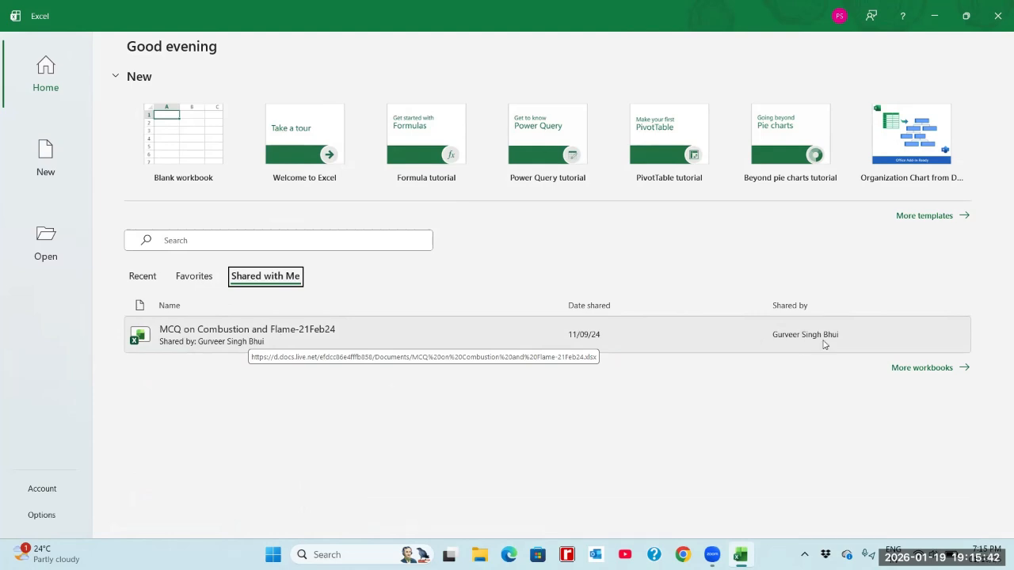
pyautogui.click(136, 282)
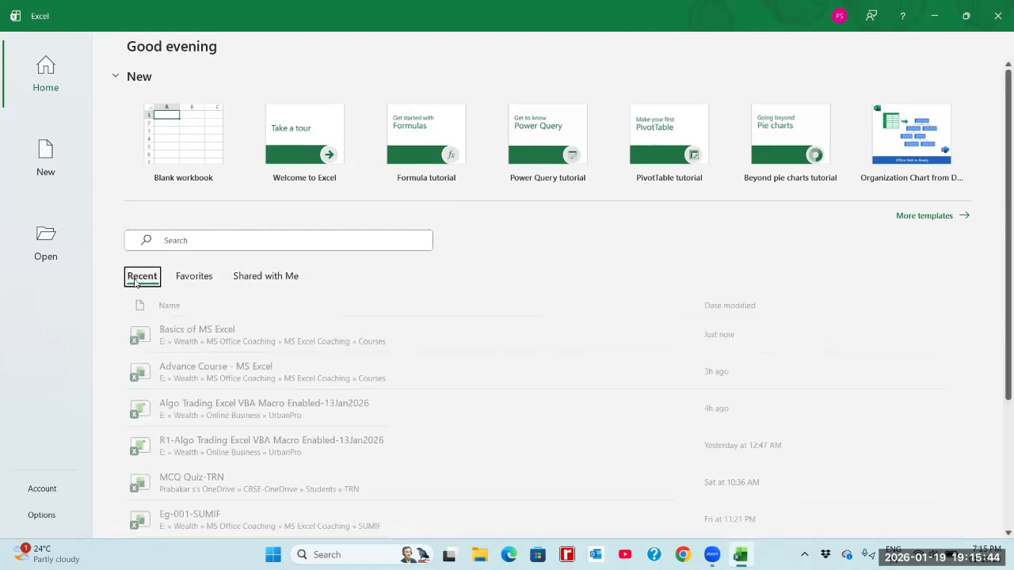
# Step: Open the recent workbook Basics of MS Excel for a look and close it
pyautogui.click(192, 340)
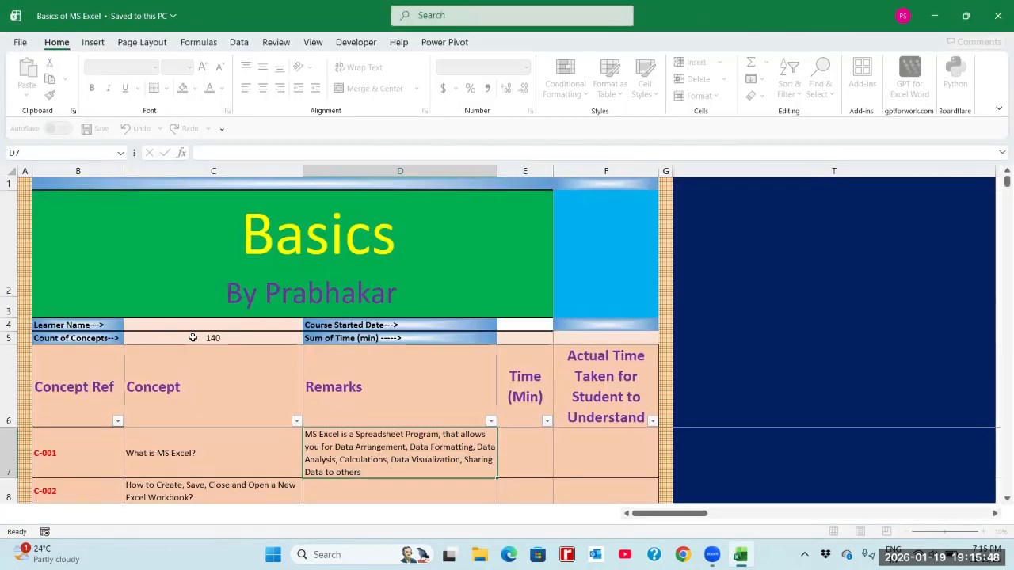
pyautogui.click(325, 400)
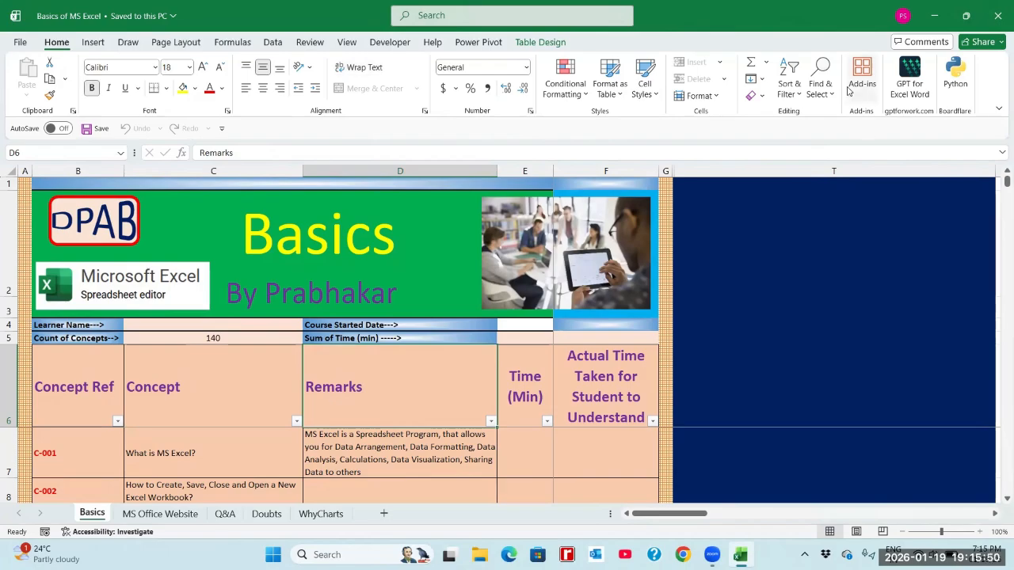
pyautogui.click(998, 16)
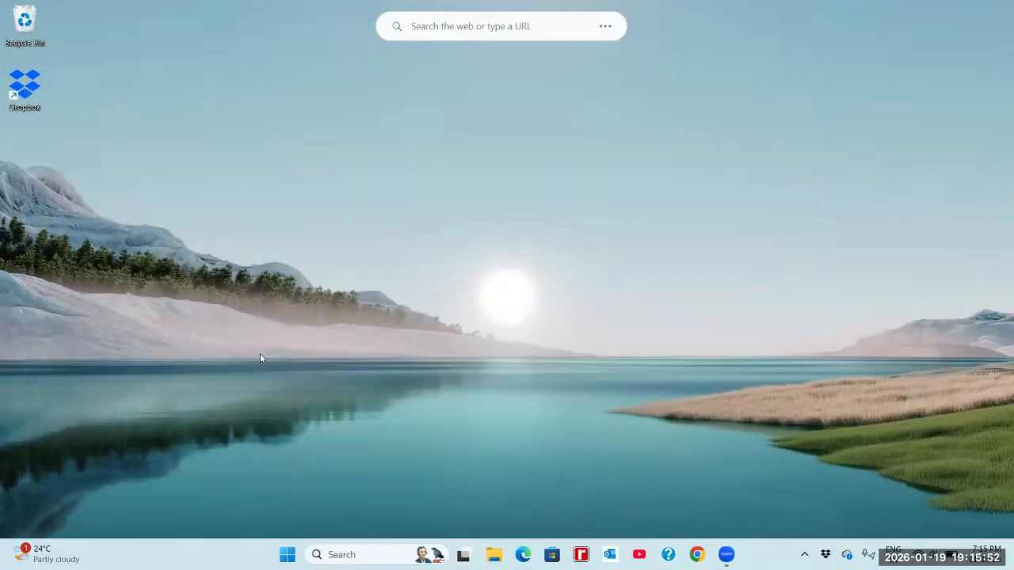
# Step: Relaunch Excel and create a workbook from the Welcome to Excel tour template
pyautogui.click(332, 554)
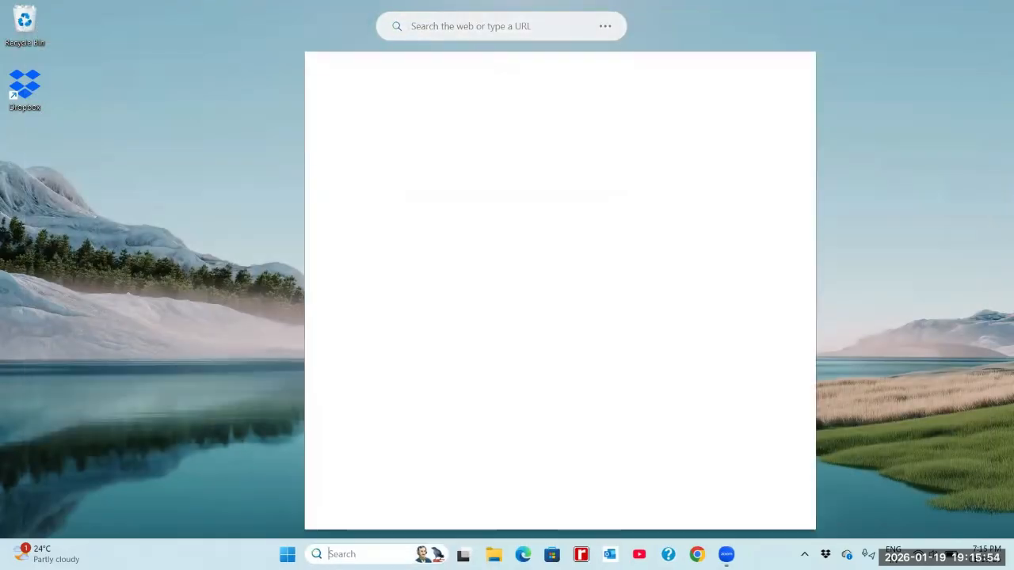
pyautogui.write('excel')
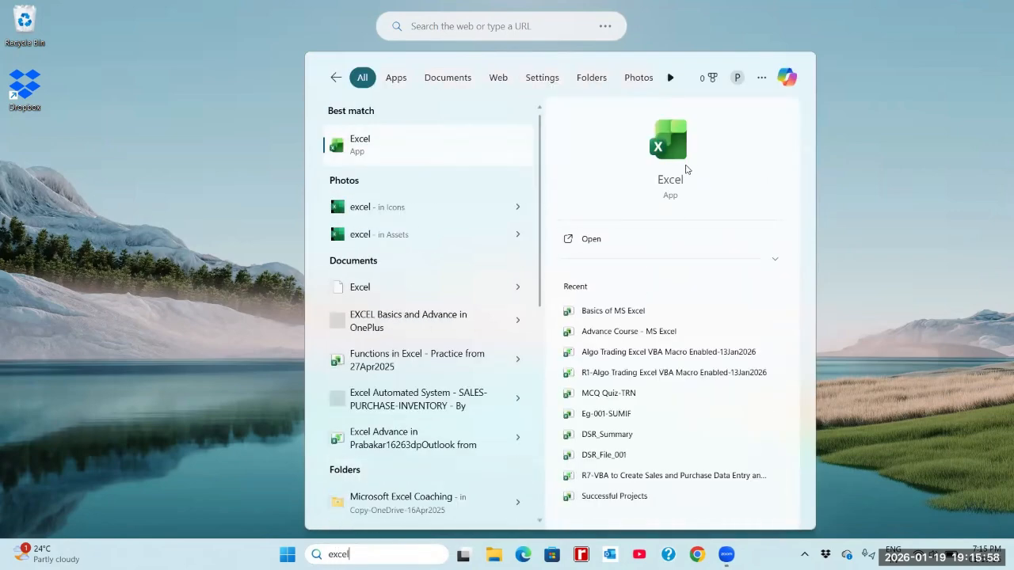
pyautogui.click(672, 178)
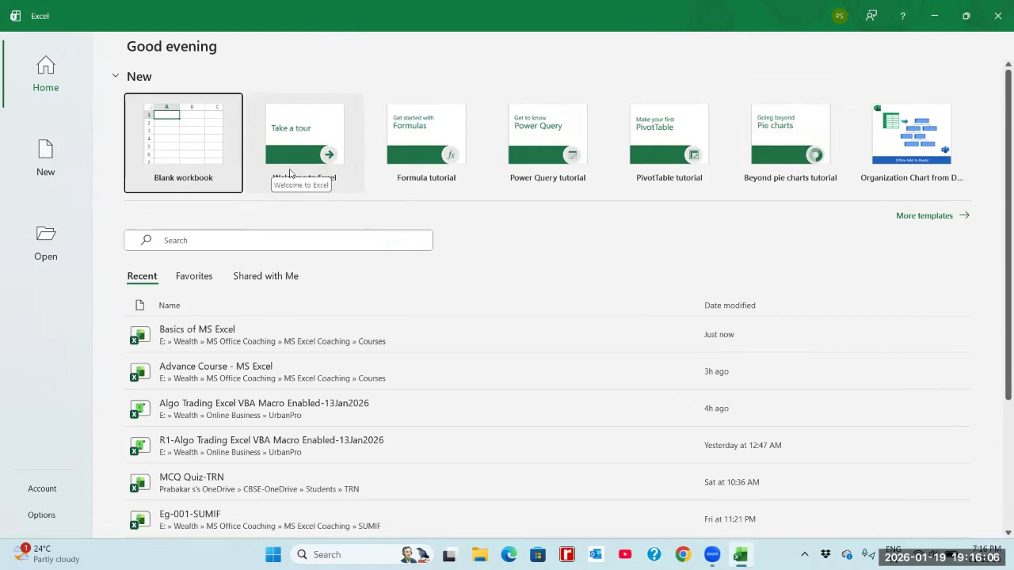
pyautogui.click(301, 141)
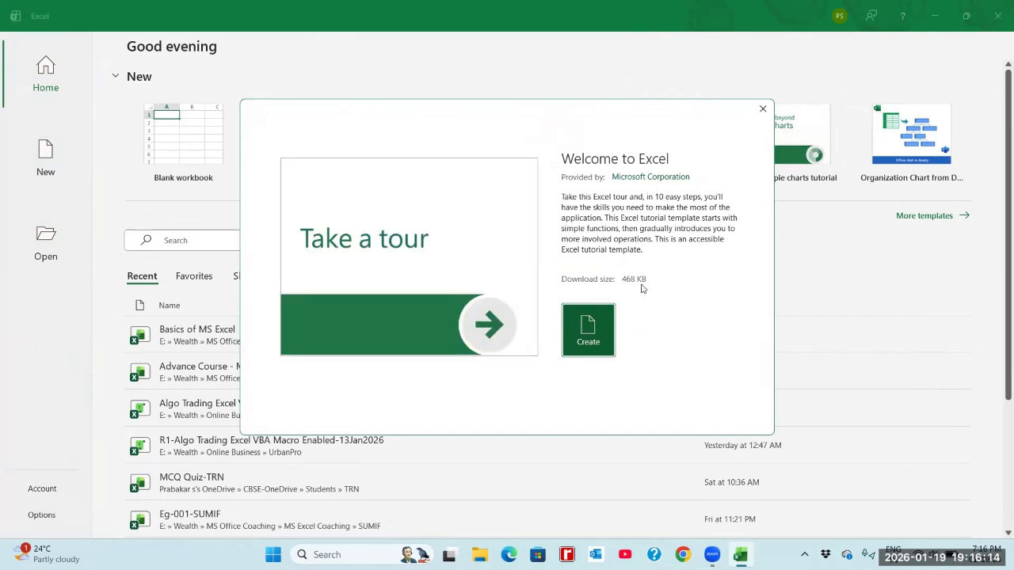
pyautogui.click(592, 336)
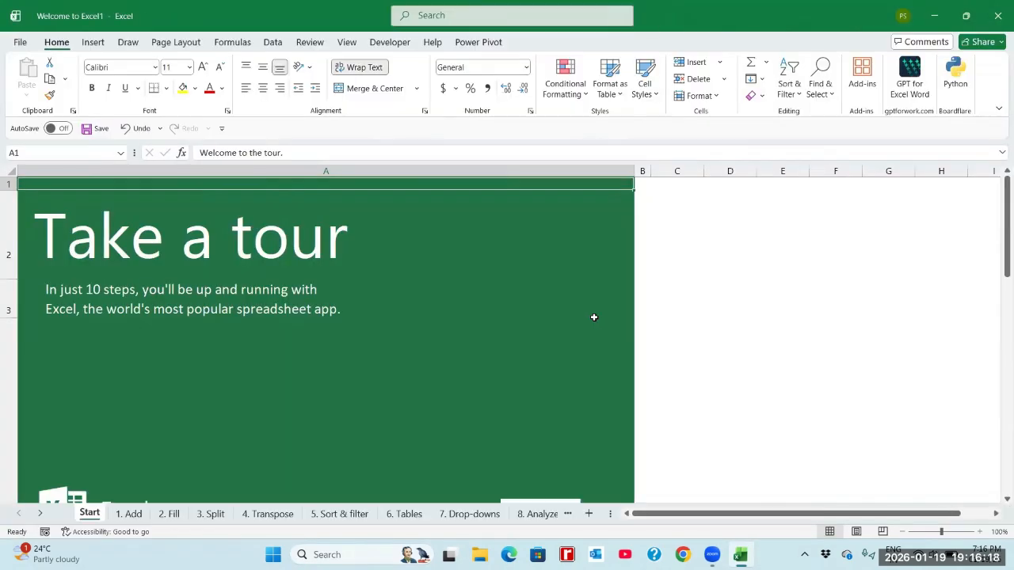
# Step: Look through the tour workbook's lesson sheets from 1. Add to 8. Analyze
pyautogui.click(135, 514)
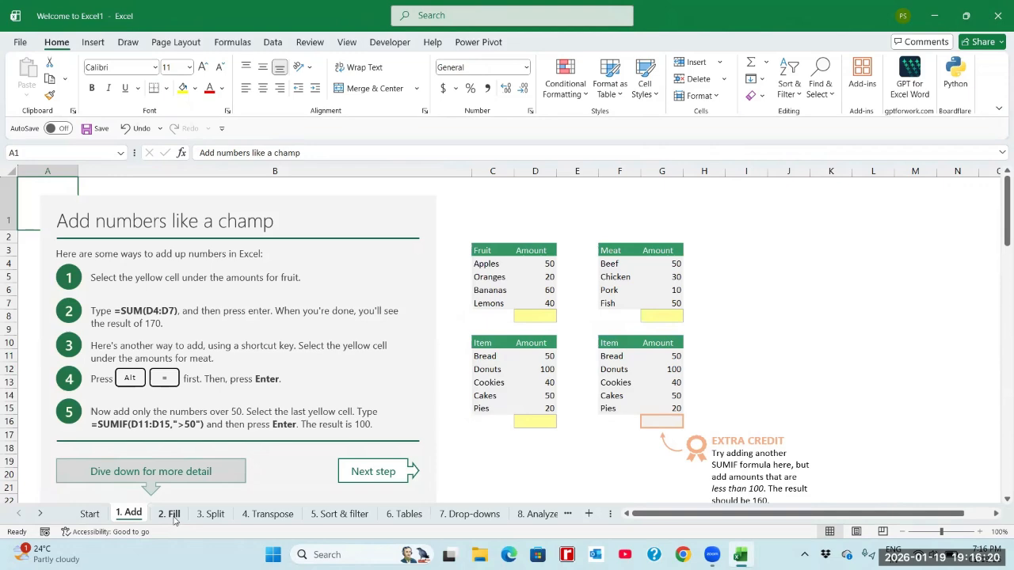
pyautogui.click(172, 515)
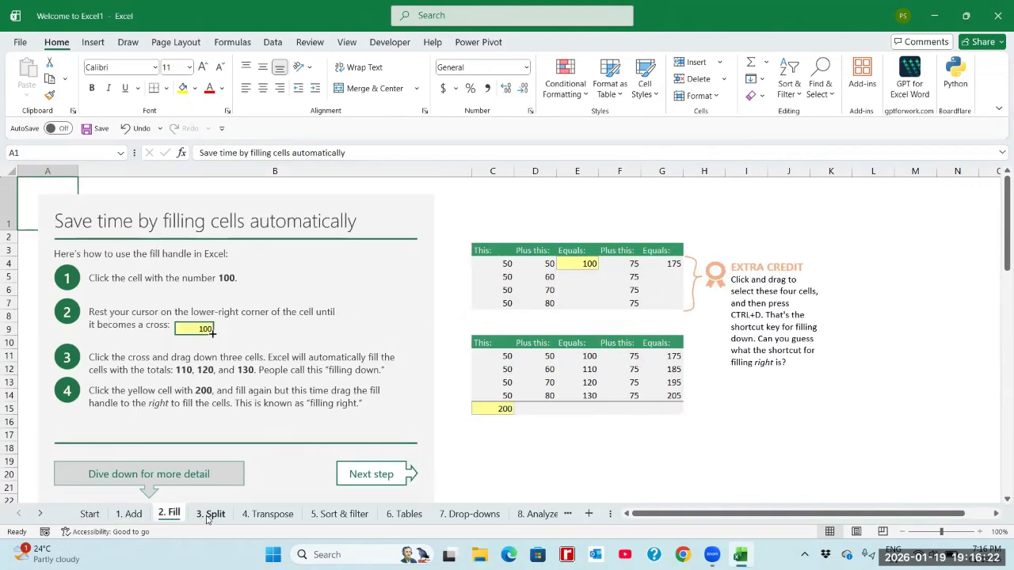
pyautogui.click(210, 515)
pyautogui.click(286, 515)
pyautogui.click(339, 515)
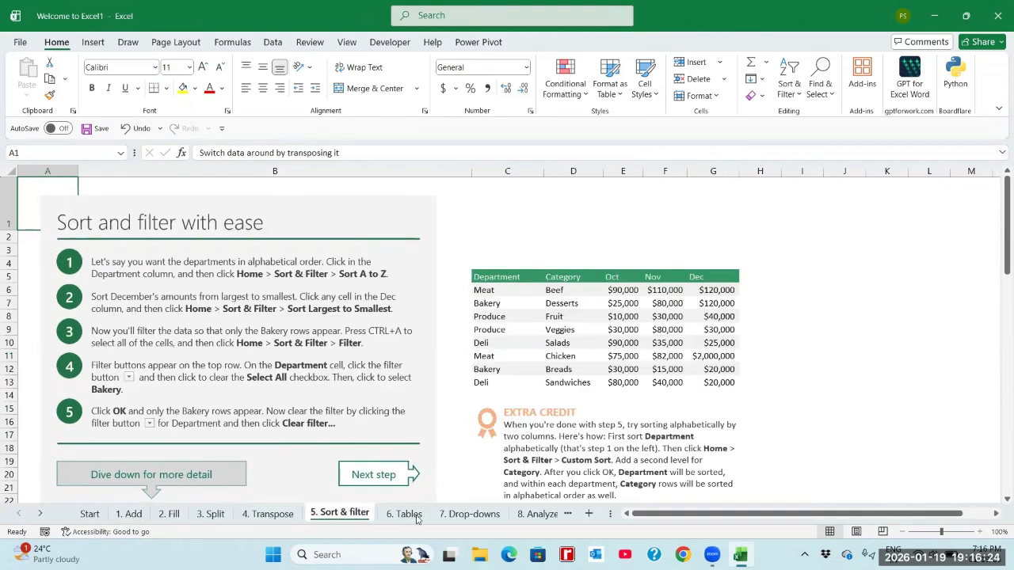
pyautogui.click(495, 515)
pyautogui.click(539, 515)
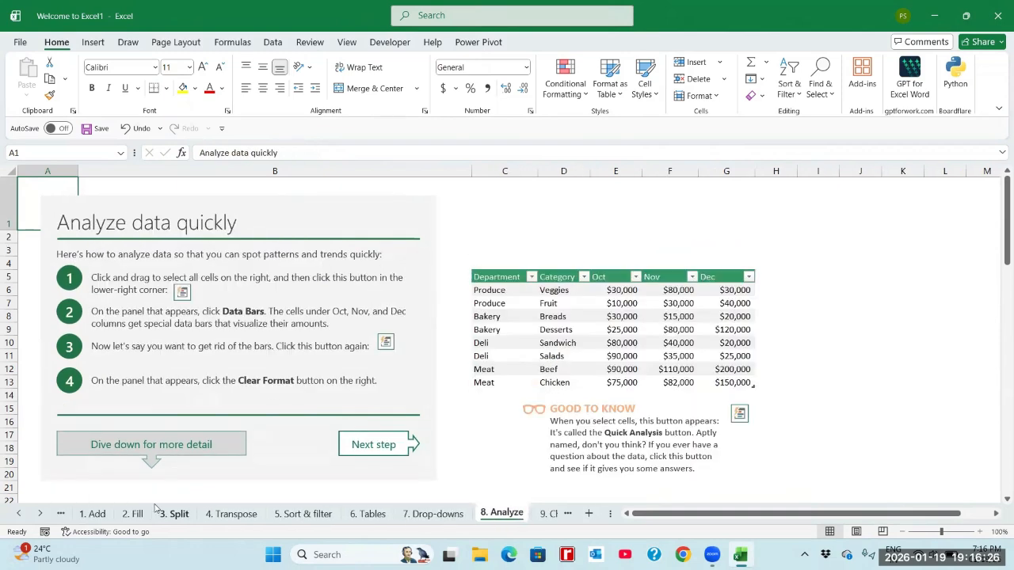
# Step: On the 1. Add sheet, total the fruit amounts in cell D8 with AutoSum over D4:D7
pyautogui.click(69, 516)
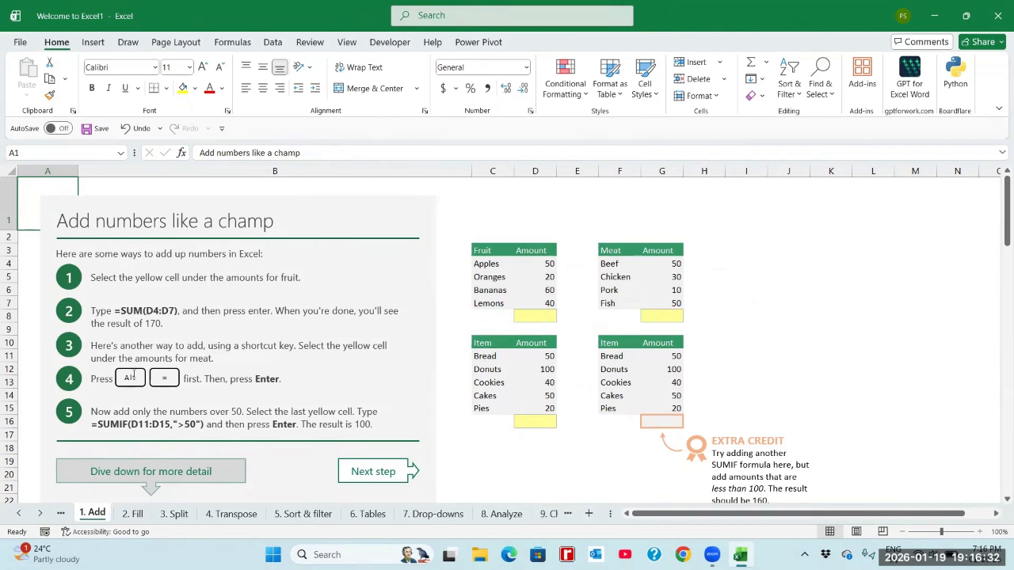
pyautogui.click(73, 242)
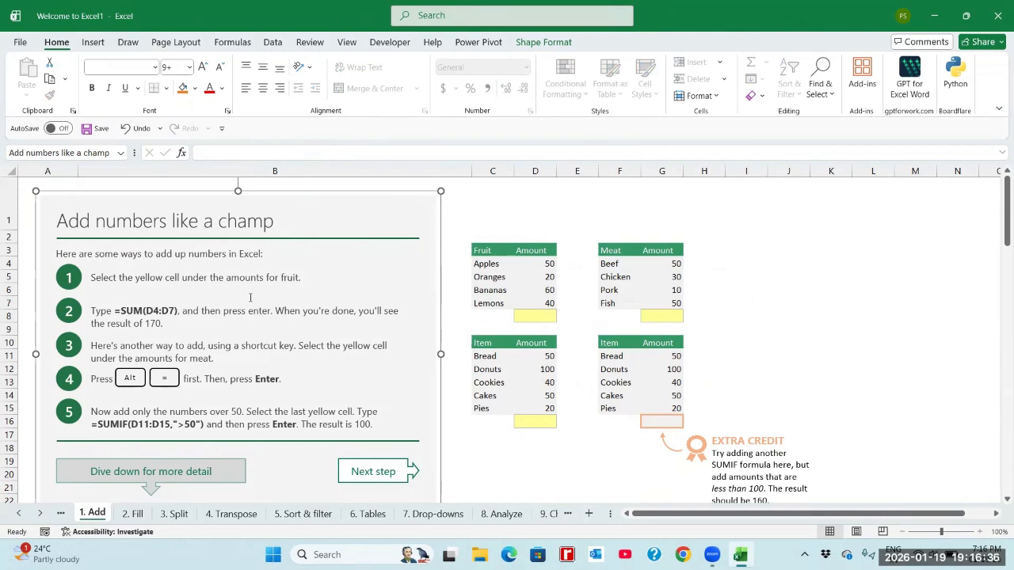
pyautogui.scroll(-5, 250, 297)
pyautogui.scroll(5, 412, 356)
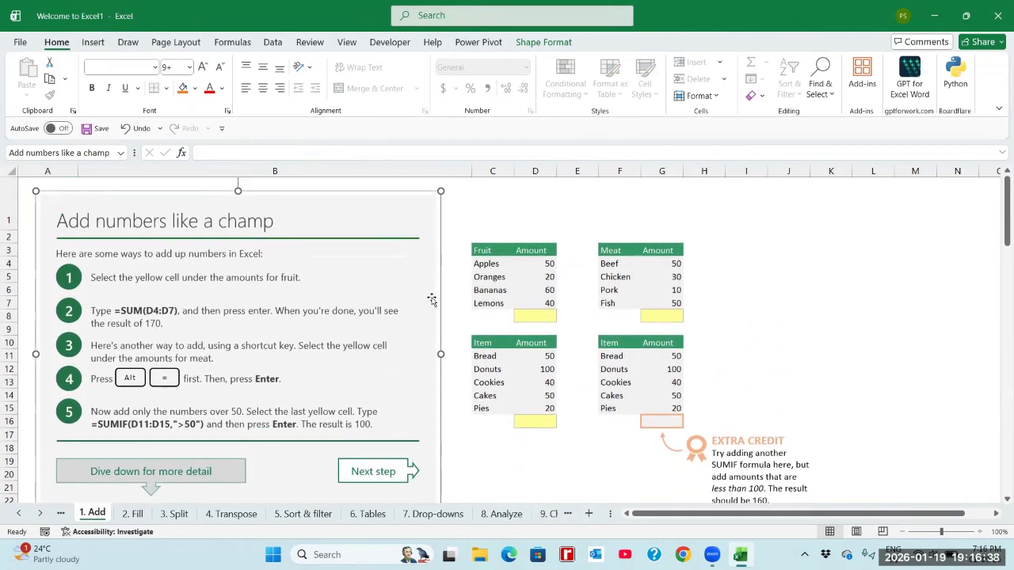
pyautogui.moveTo(491, 252); pyautogui.dragTo(540, 318)
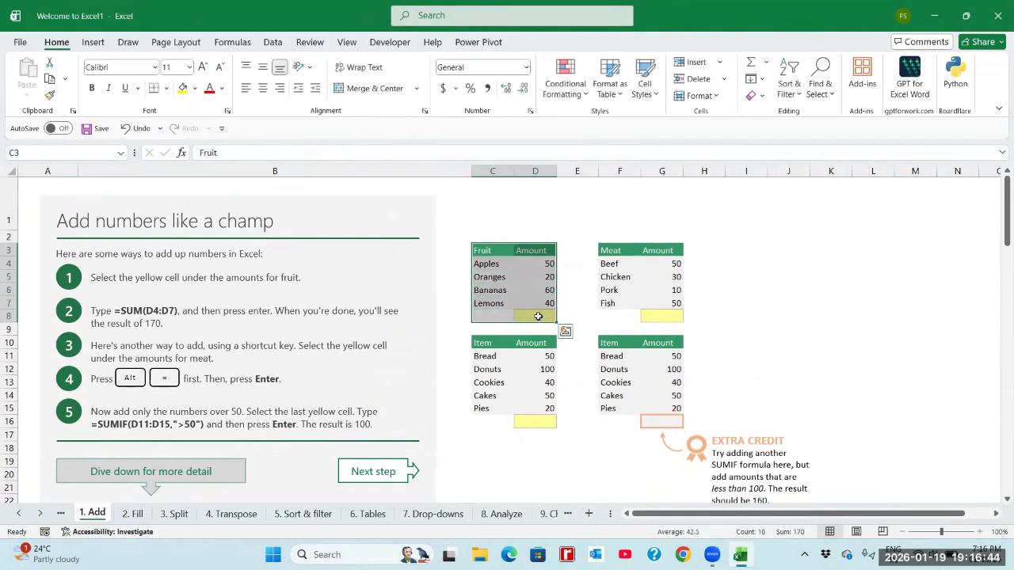
pyautogui.click(536, 316)
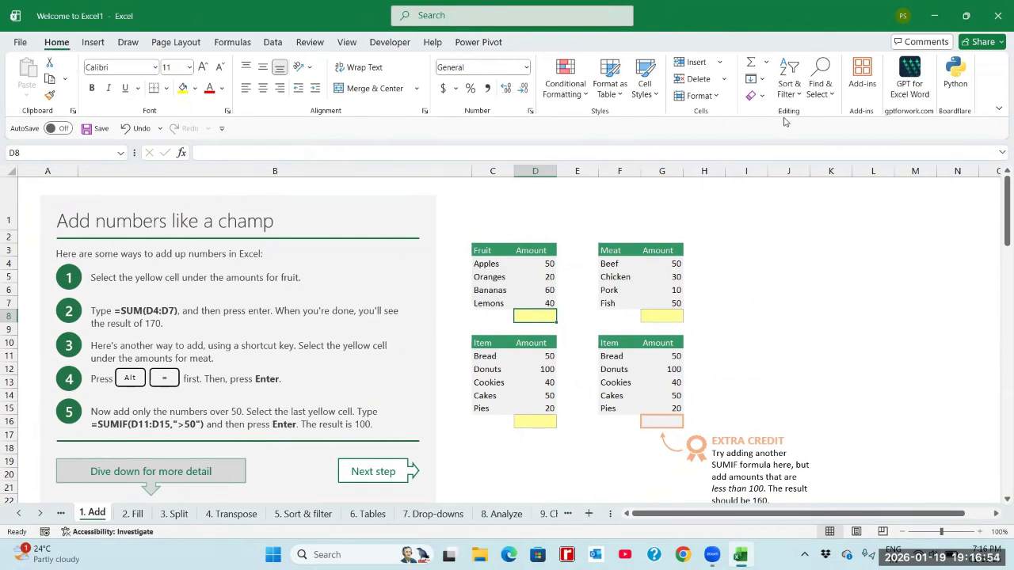
pyautogui.click(752, 63)
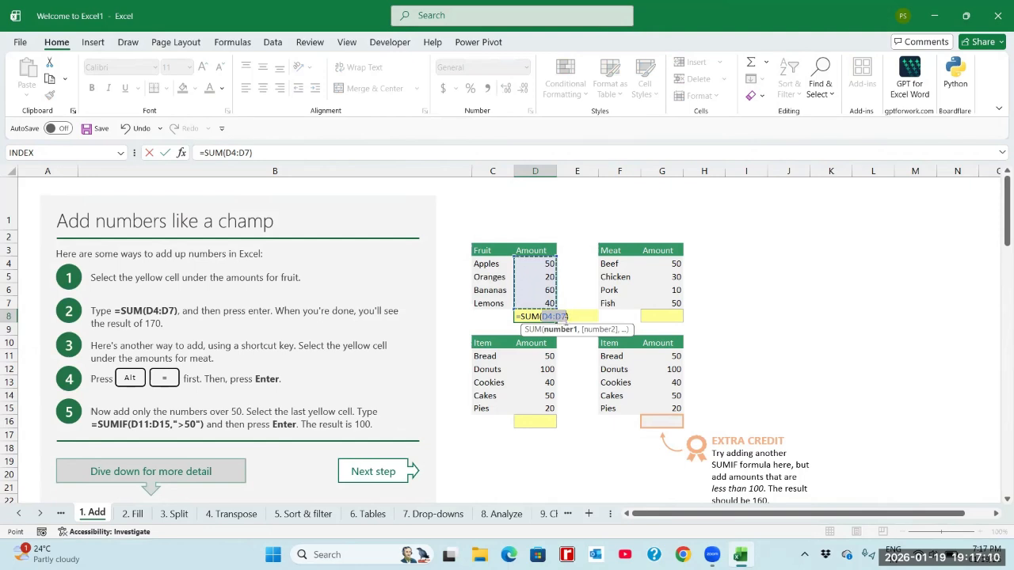
pyautogui.press('Return')
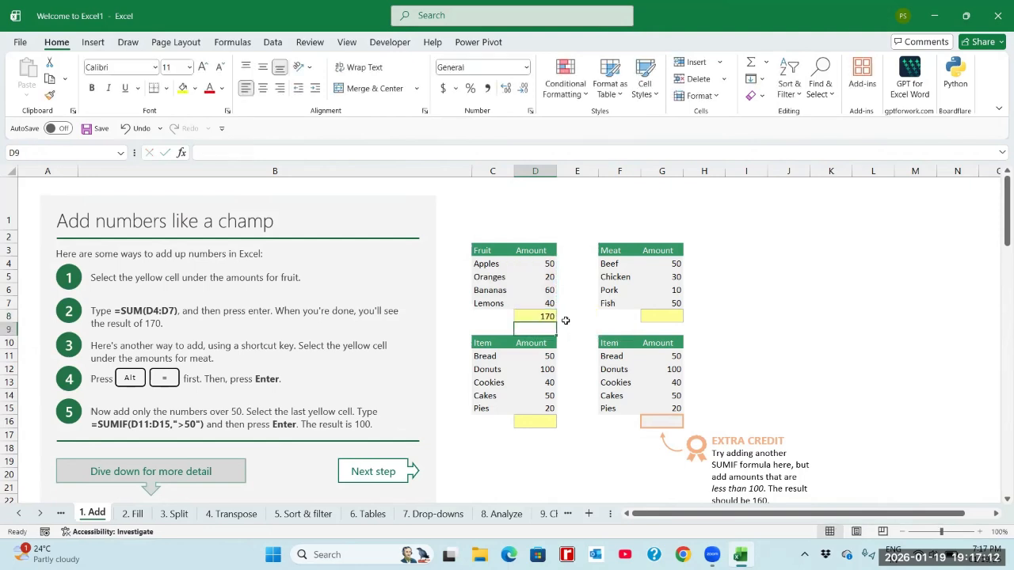
pyautogui.click(546, 315)
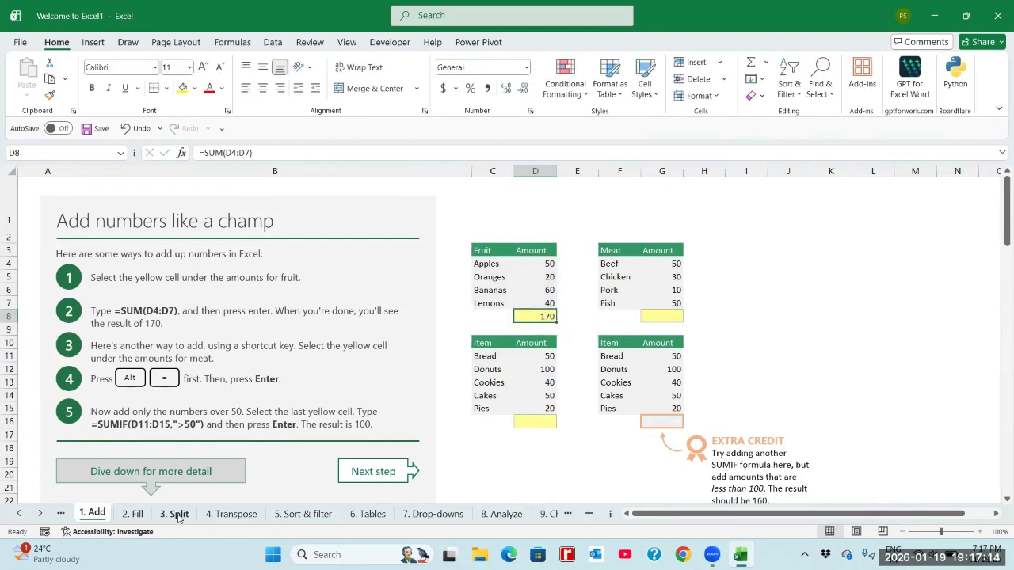
# Step: View the 2. Fill sheet and close the tour workbook without saving it
pyautogui.click(136, 514)
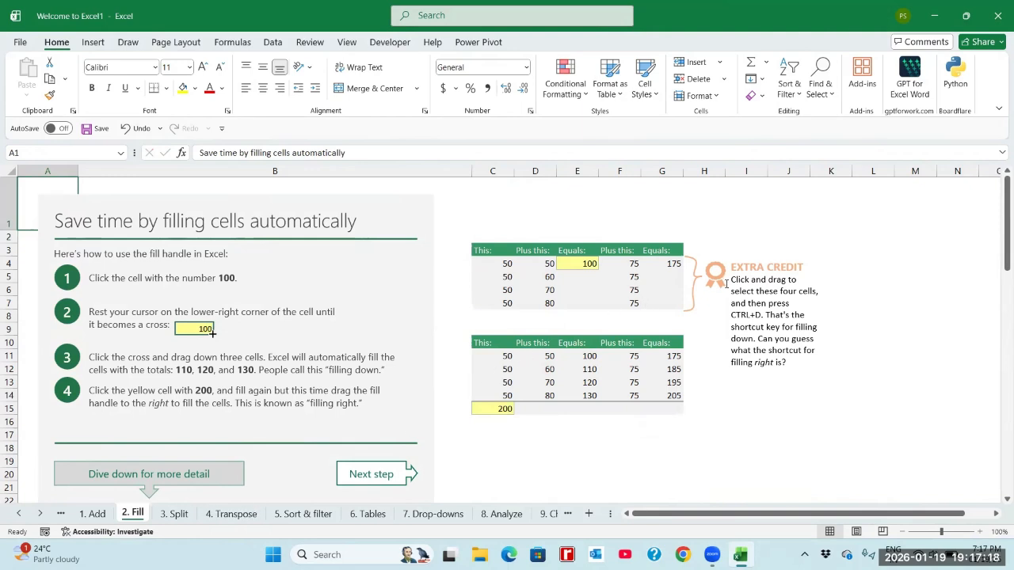
pyautogui.click(997, 15)
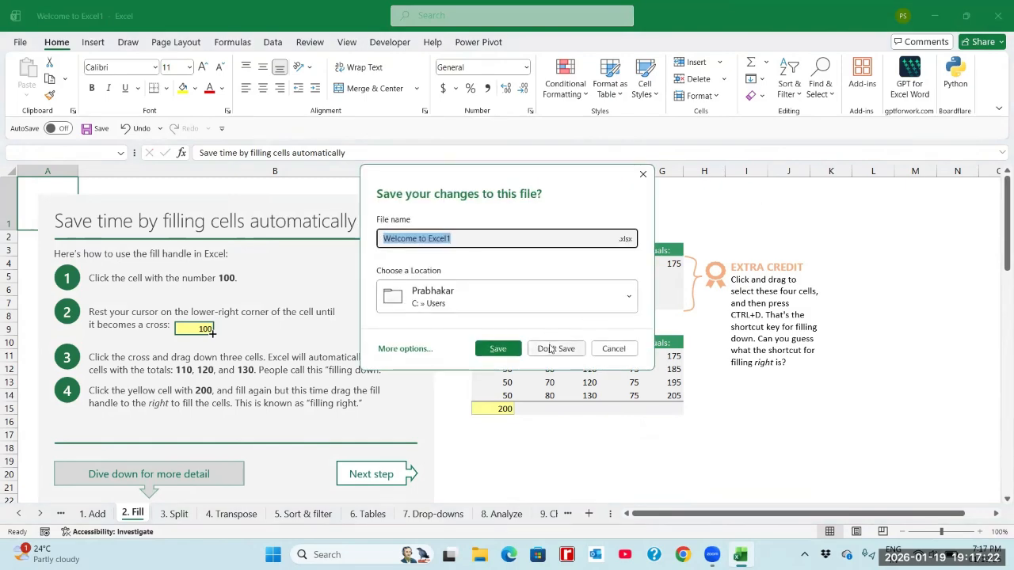
pyautogui.click(552, 352)
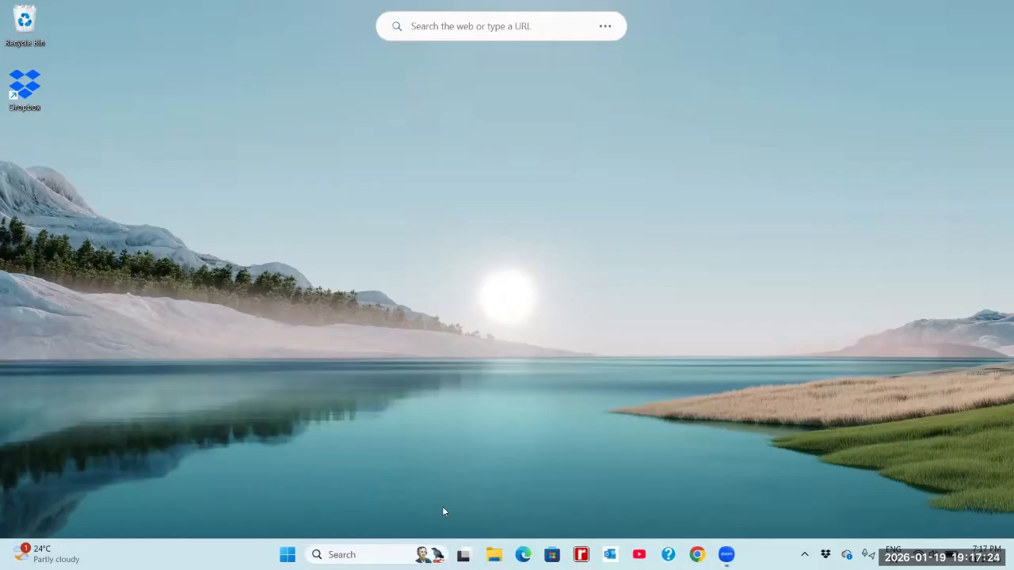
# Step: Relaunch Excel from the desktop and create a blank workbook
pyautogui.click(364, 552)
pyautogui.write('ex')
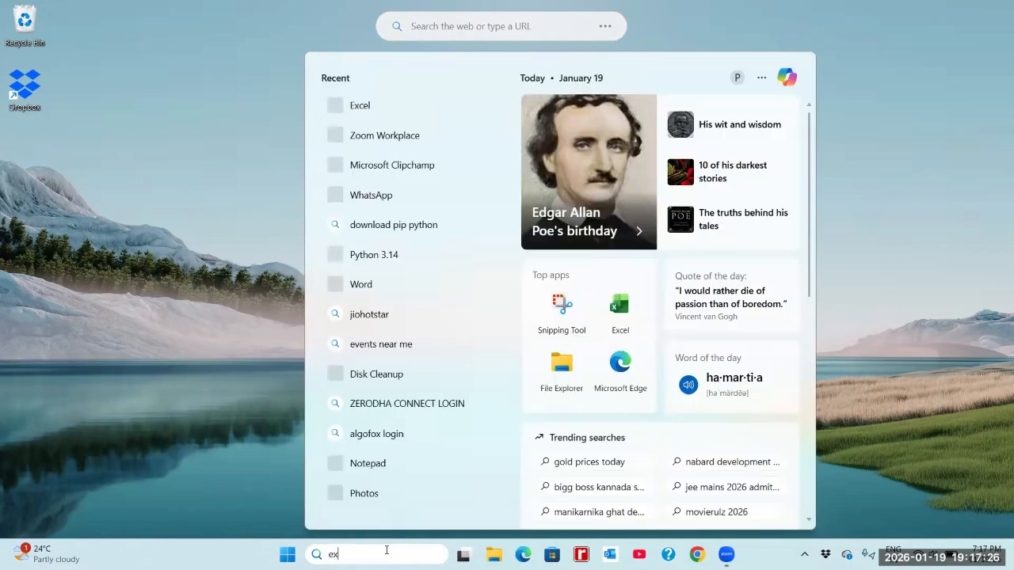
pyautogui.write('cels')
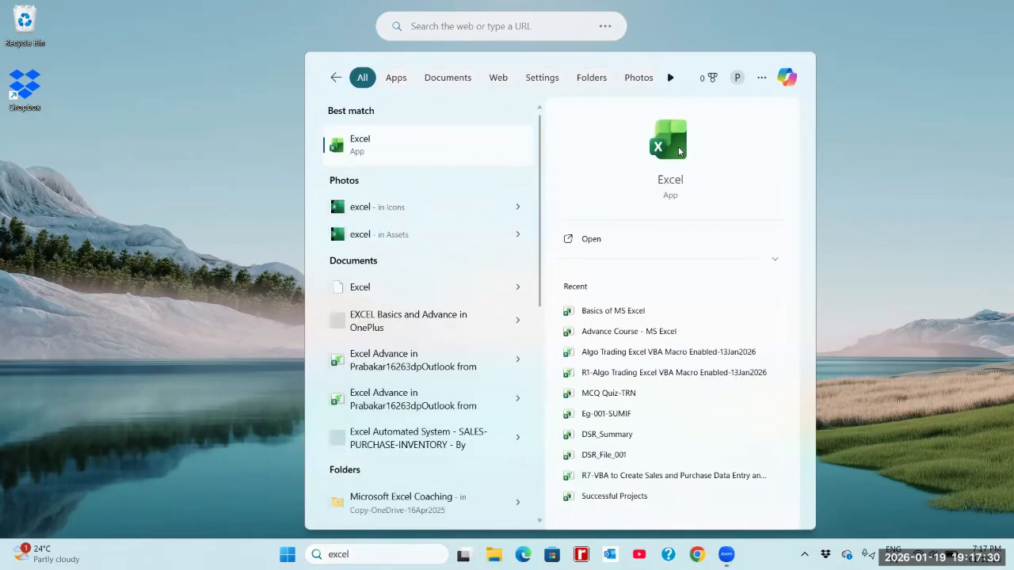
pyautogui.click(82, 152)
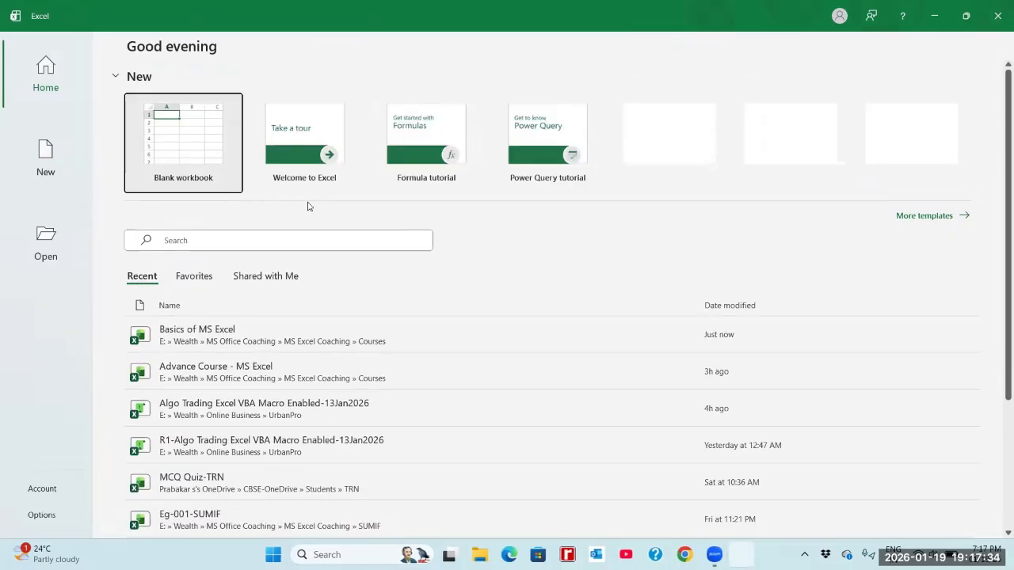
pyautogui.click(188, 150)
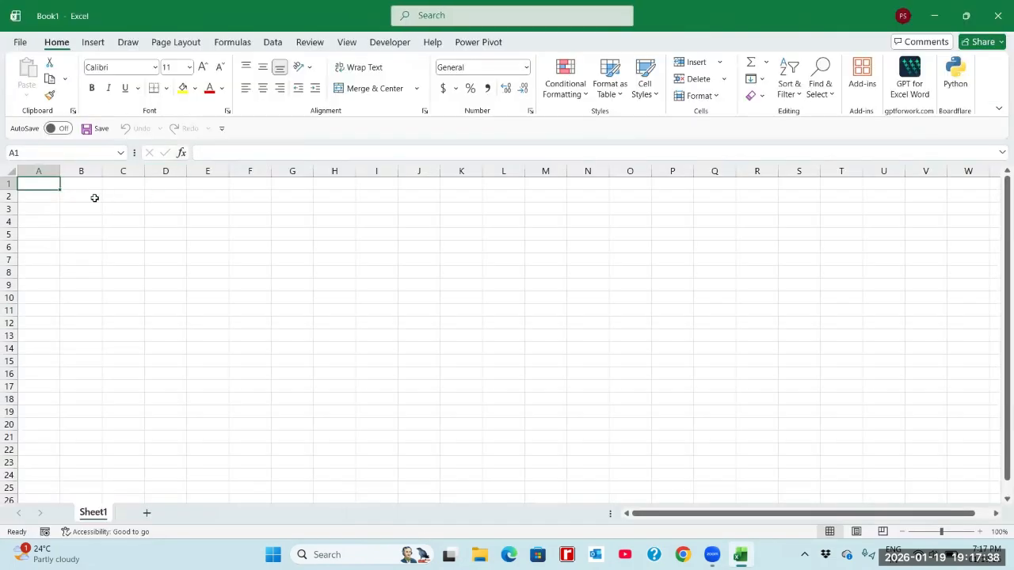
# Step: Enter the column headers Name, Age and Region in cells A1 to C1
pyautogui.write('Name')
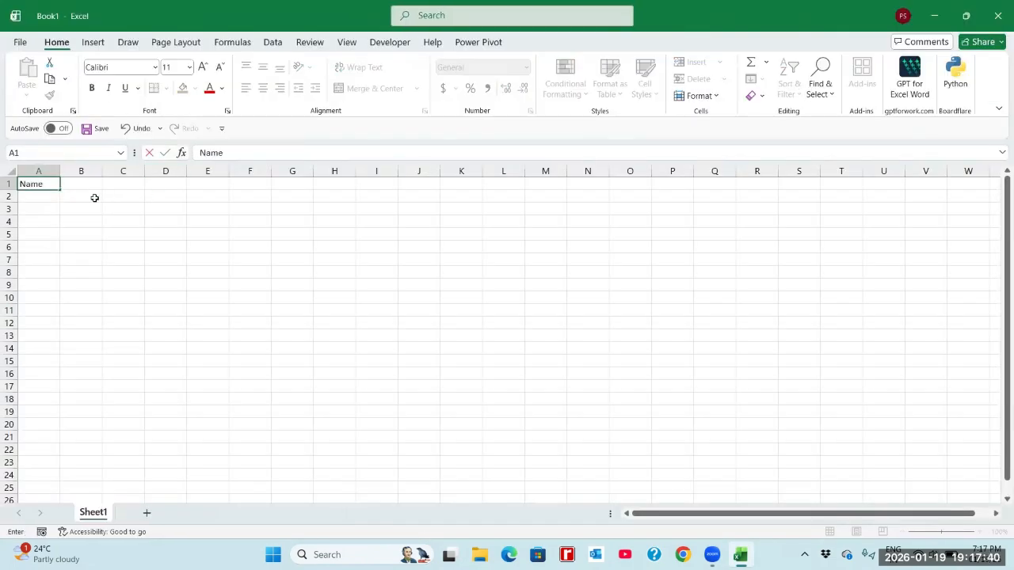
pyautogui.press('Tab')
pyautogui.write('Age')
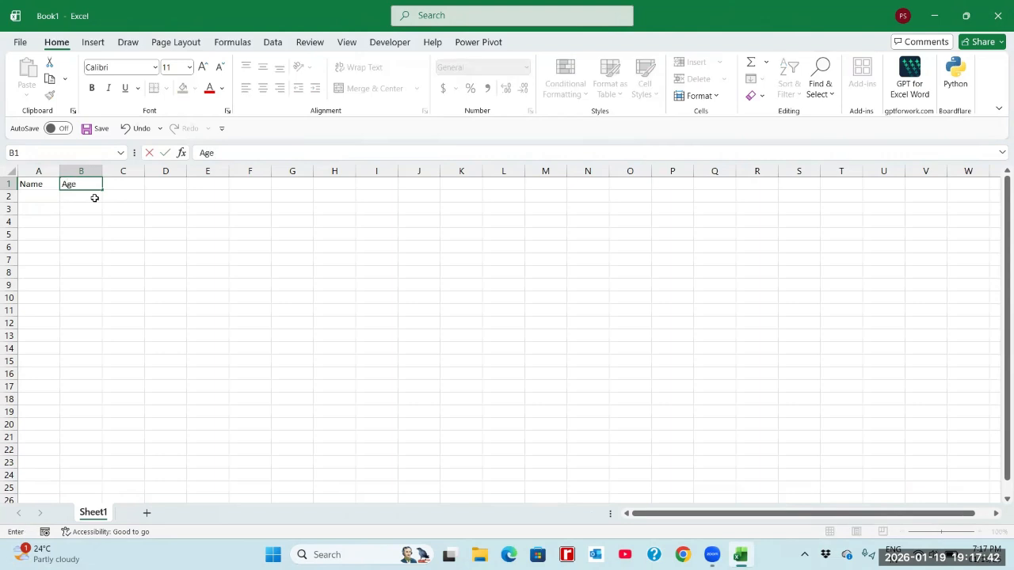
pyautogui.press('Tab')
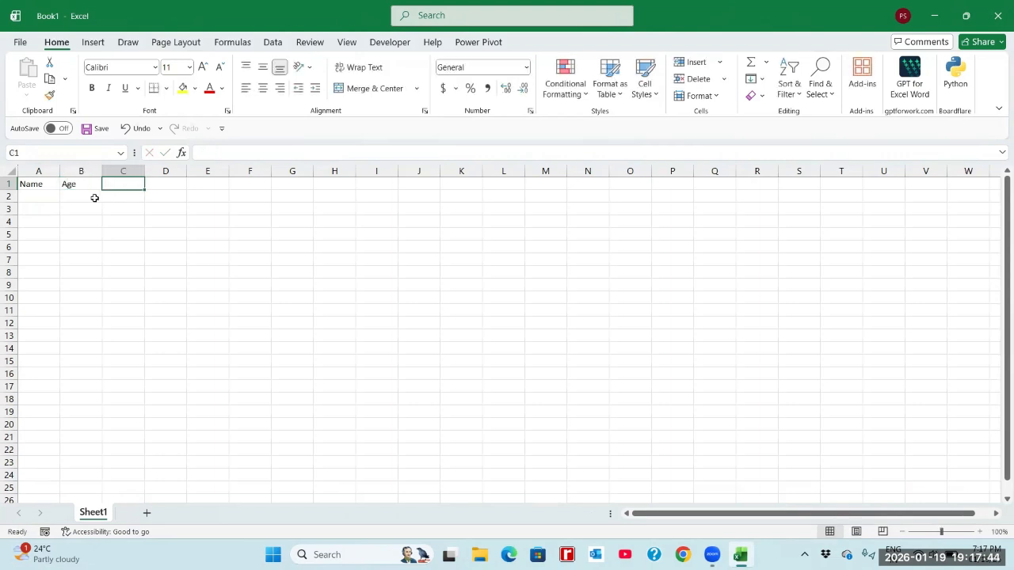
pyautogui.write('Organ')
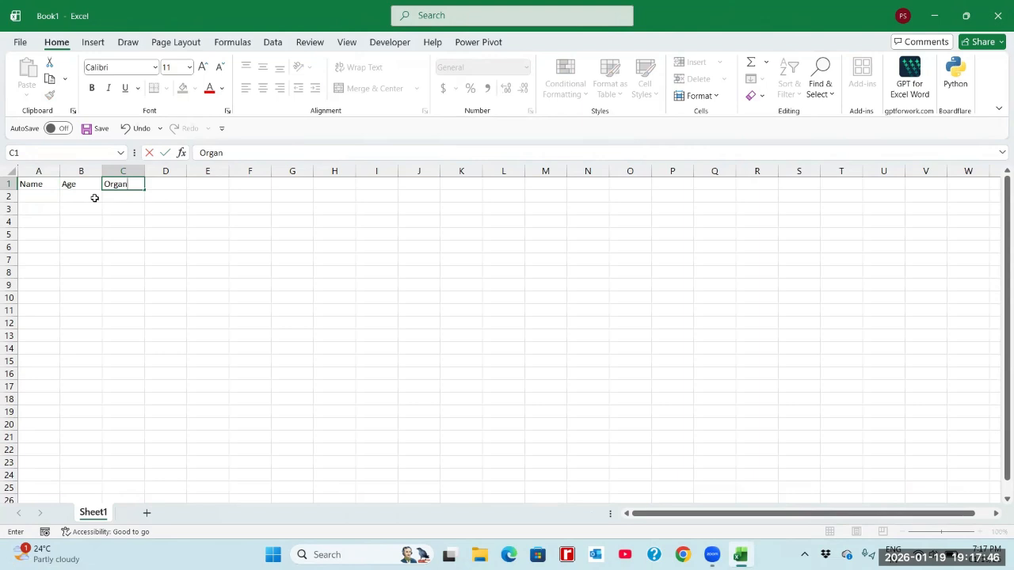
pyautogui.press('BackSpace')
pyautogui.press('BackSpace')
pyautogui.press('BackSpace')
pyautogui.press('BackSpace')
pyautogui.press('BackSpace')
pyautogui.write('Re')
pyautogui.press('Tab')
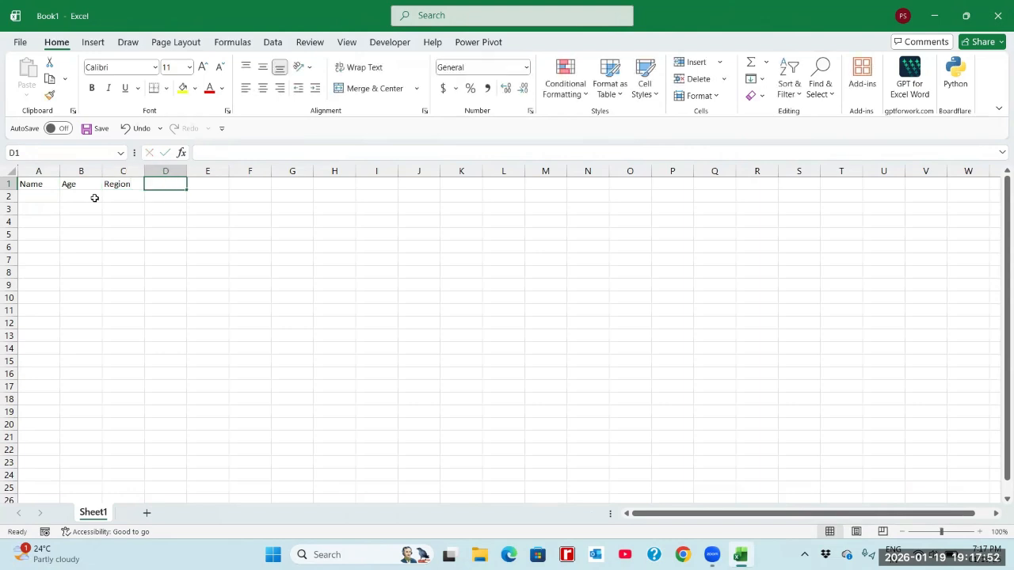
# Step: Enter the header Sales Value in cell D1 and widen column D to fit it
pyautogui.write('Sales Value')
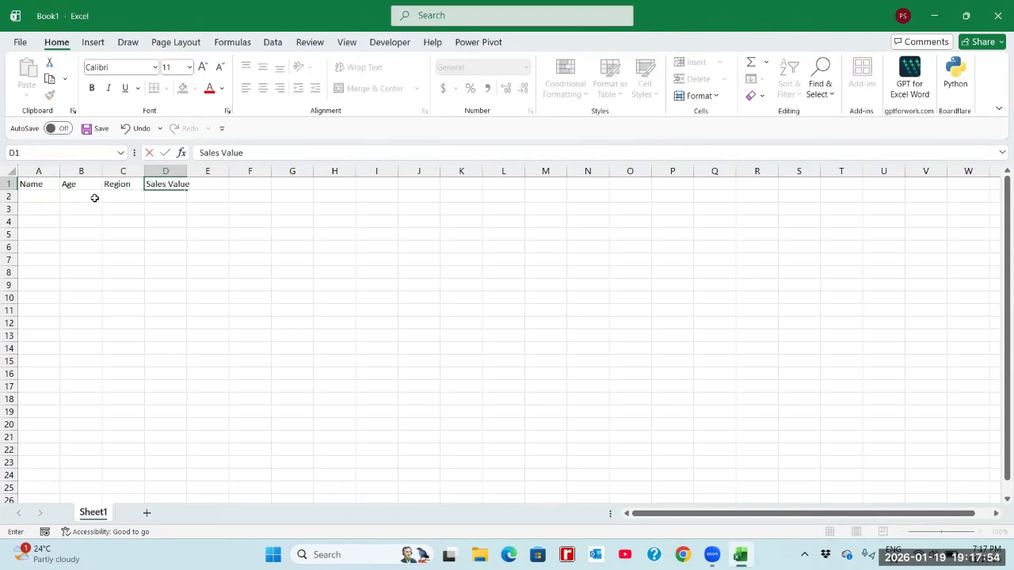
pyautogui.press('Return')
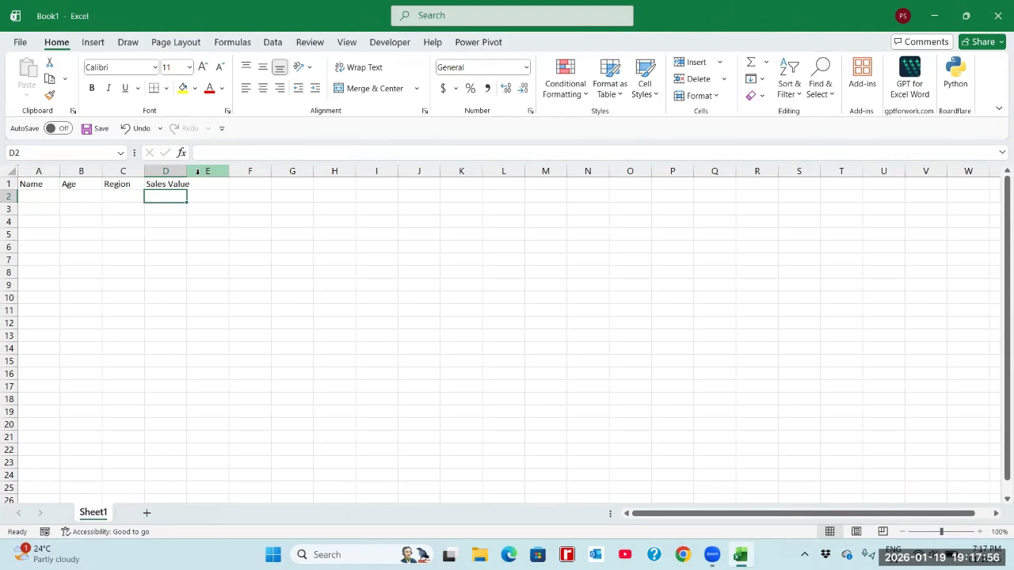
pyautogui.moveTo(187, 172); pyautogui.dragTo(193, 171)
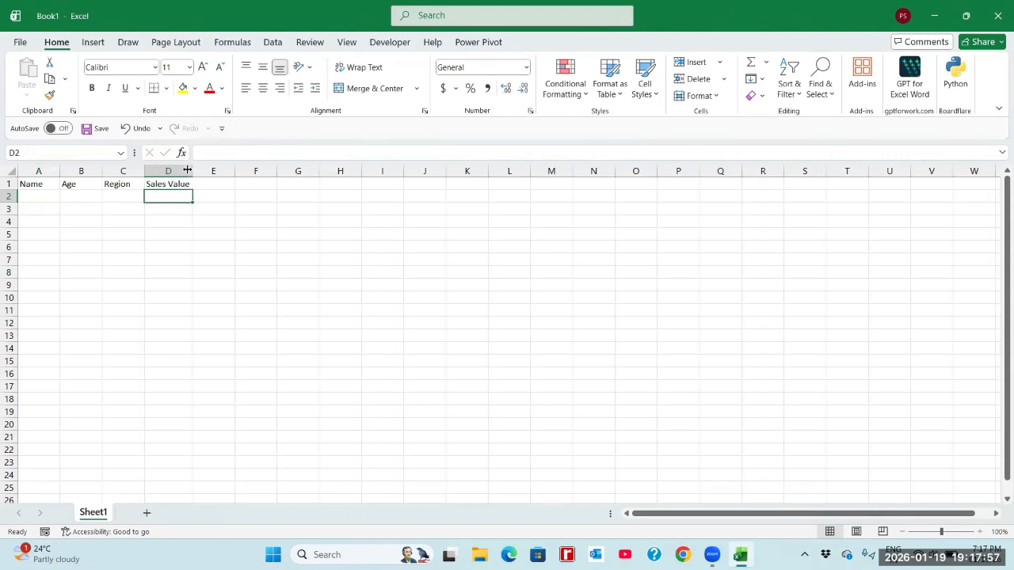
# Step: Fill row 2 with the first person's name, age 35, region South and sales value 10000
pyautogui.click(50, 199)
pyautogui.write('Ganesh')
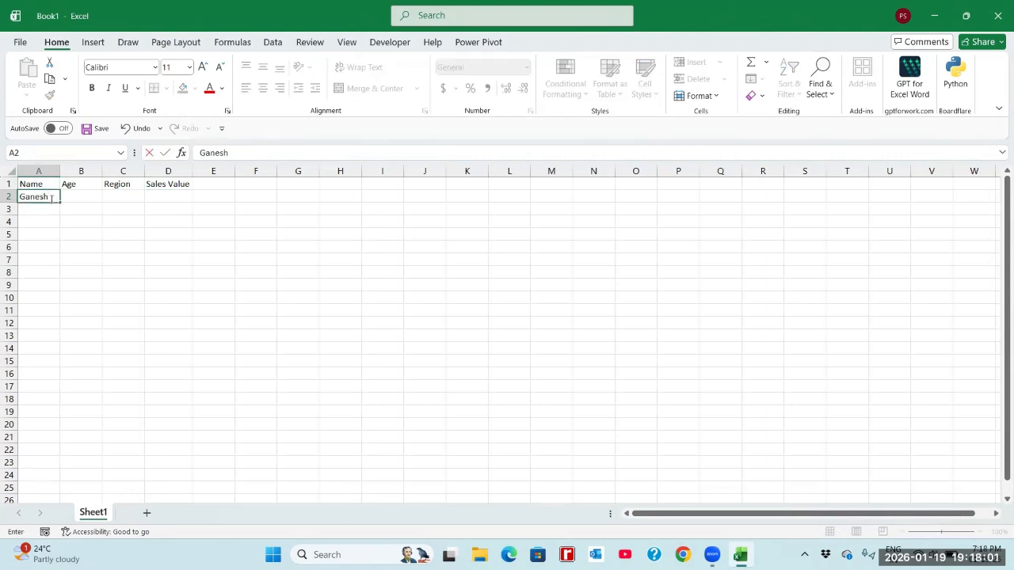
pyautogui.press('Tab')
pyautogui.write('35')
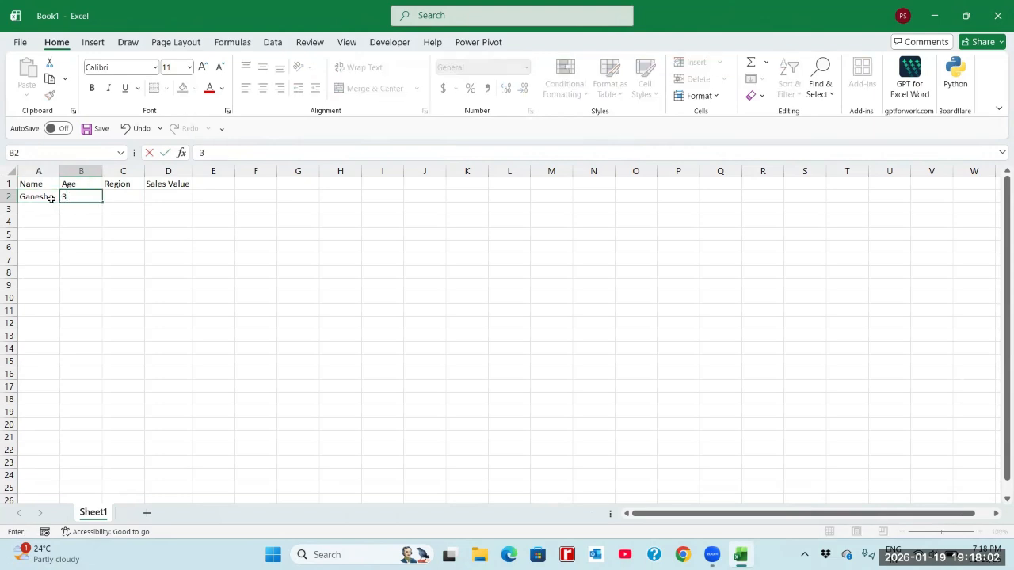
pyautogui.press('Tab')
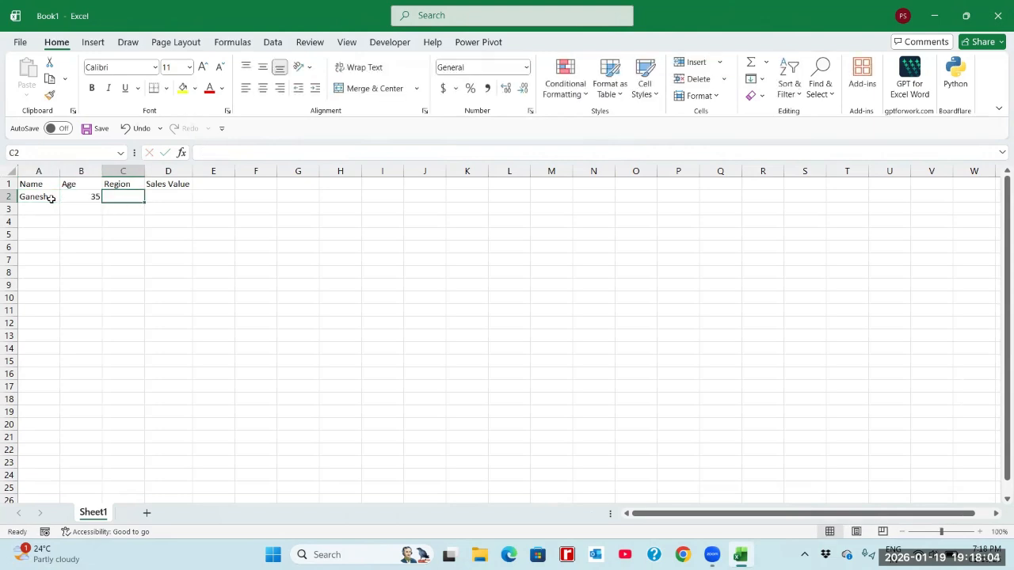
pyautogui.write('South')
pyautogui.press('Tab')
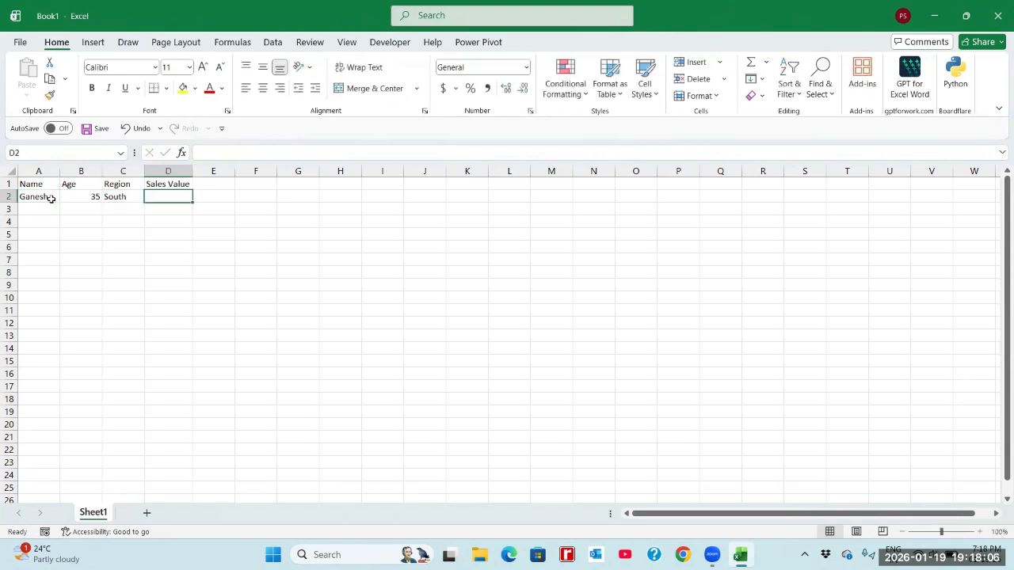
pyautogui.write('10000')
pyautogui.press('Return')
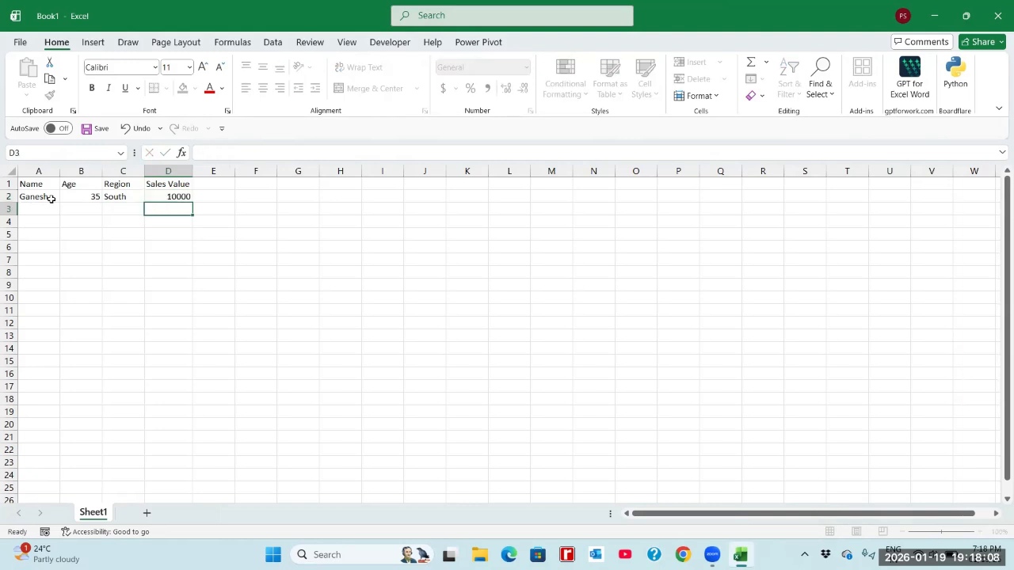
# Step: Fill row 3 with the second person's name, age 27, region South and sales value 25000
pyautogui.write('Vinay')
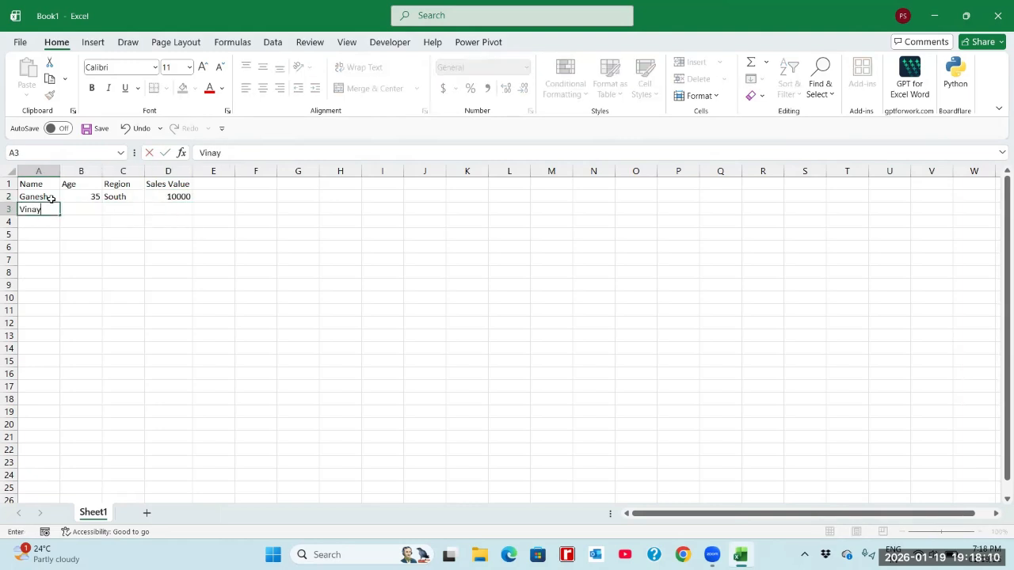
pyautogui.press('Tab')
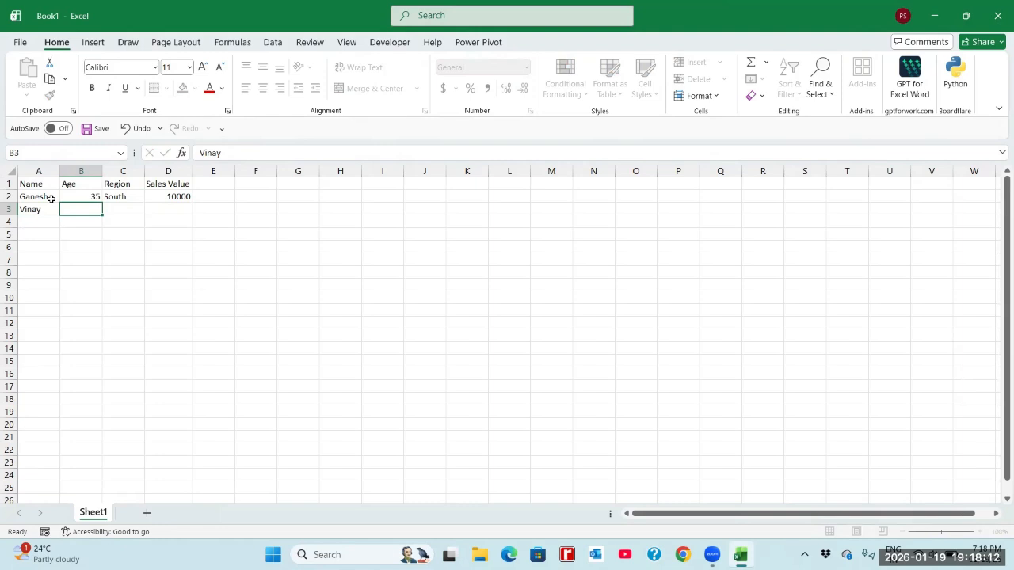
pyautogui.write('27')
pyautogui.press('Tab')
pyautogui.write('S')
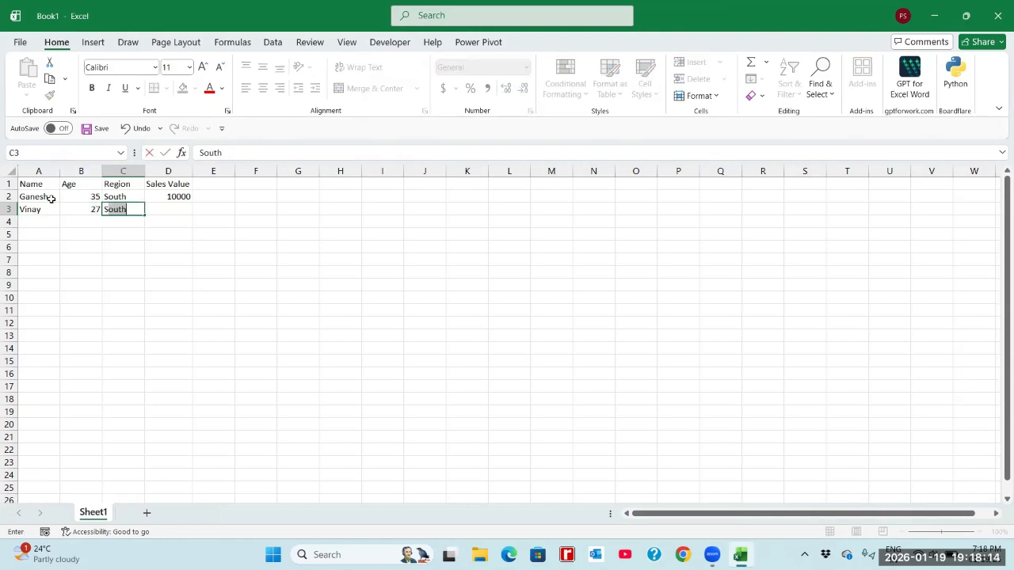
pyautogui.press('Tab')
pyautogui.write('25')
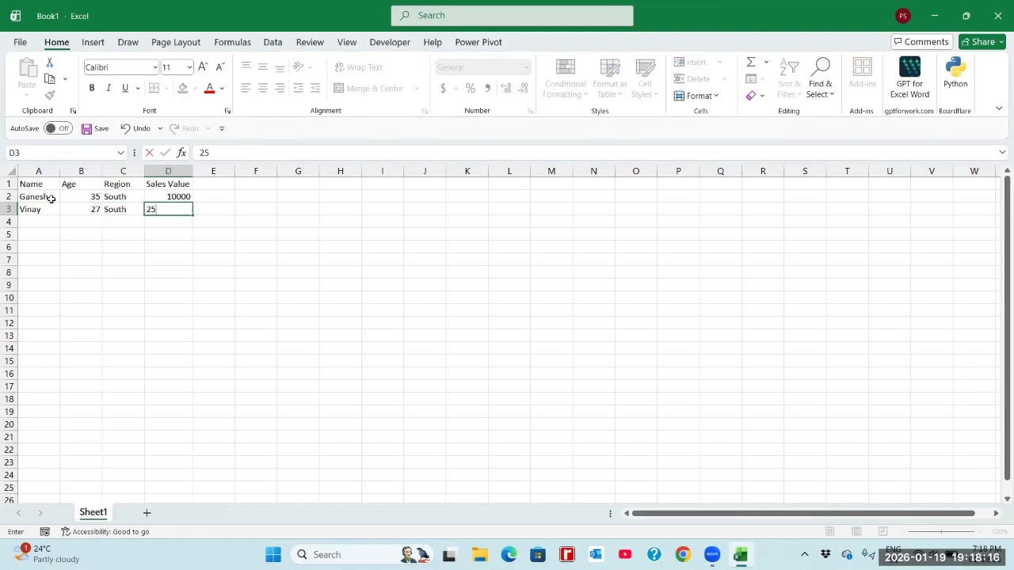
pyautogui.write('000')
pyautogui.press('Return')
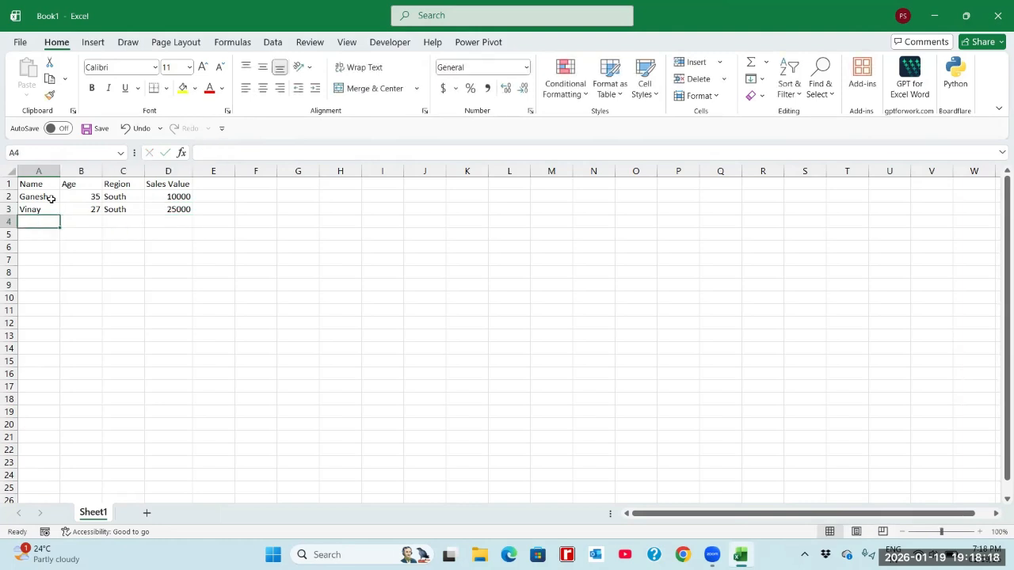
# Step: Fill row 4 with the third person's name, age 29, region North and sales value 12500
pyautogui.write('Vinya')
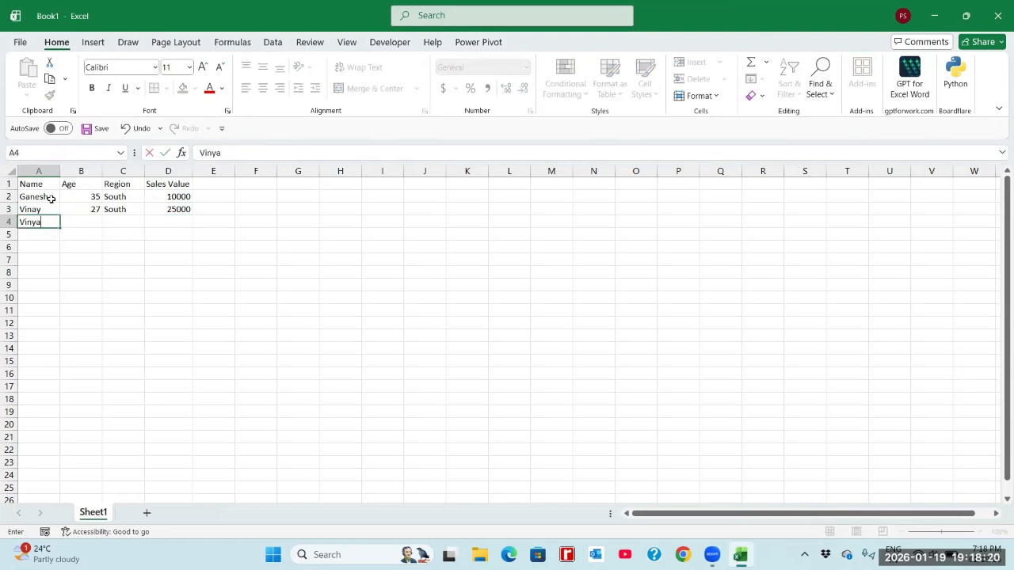
pyautogui.press('BackSpace')
pyautogui.press('BackSpace')
pyautogui.write('ayak')
pyautogui.press('Tab')
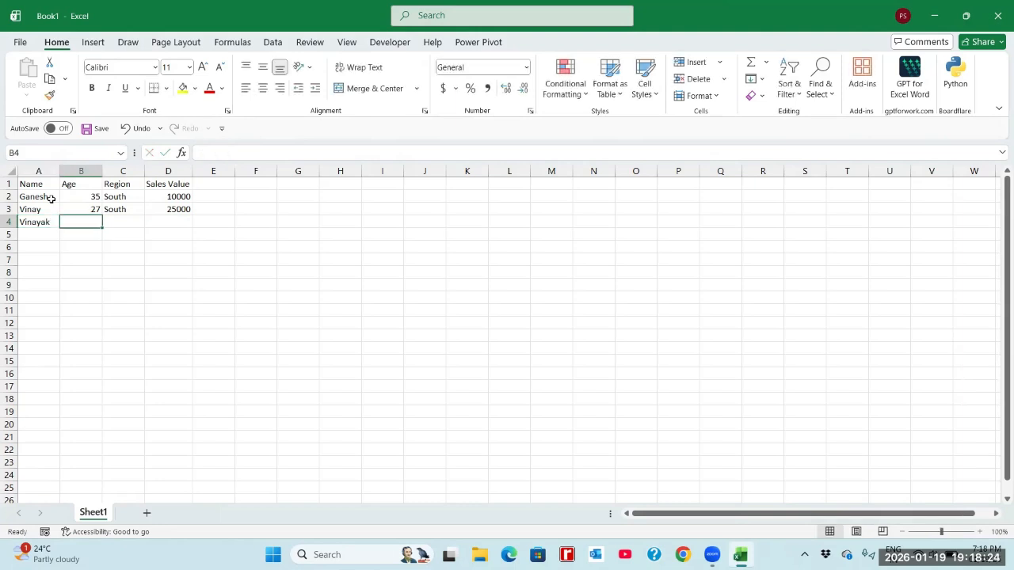
pyautogui.write('29')
pyautogui.press('Tab')
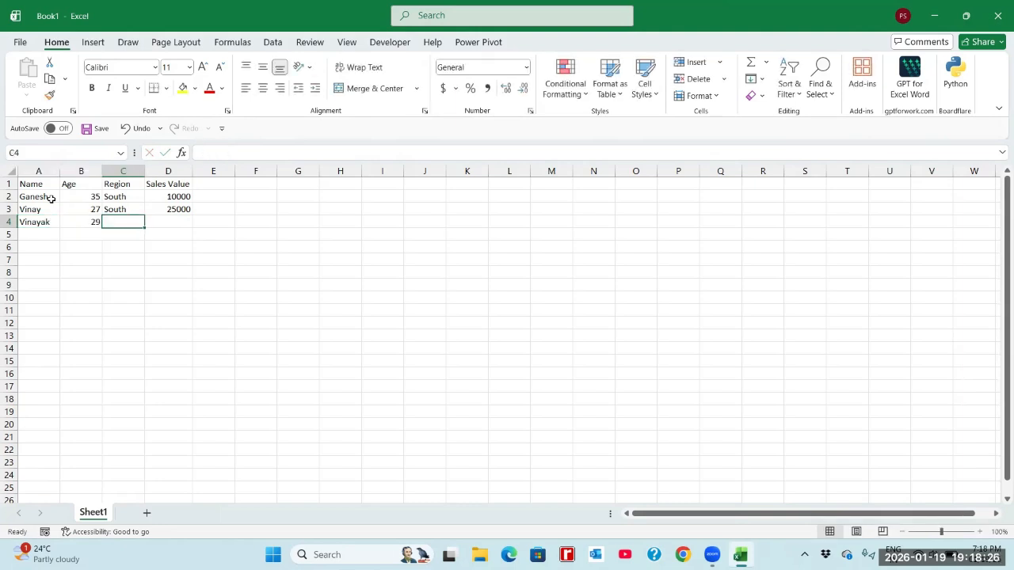
pyautogui.write('North')
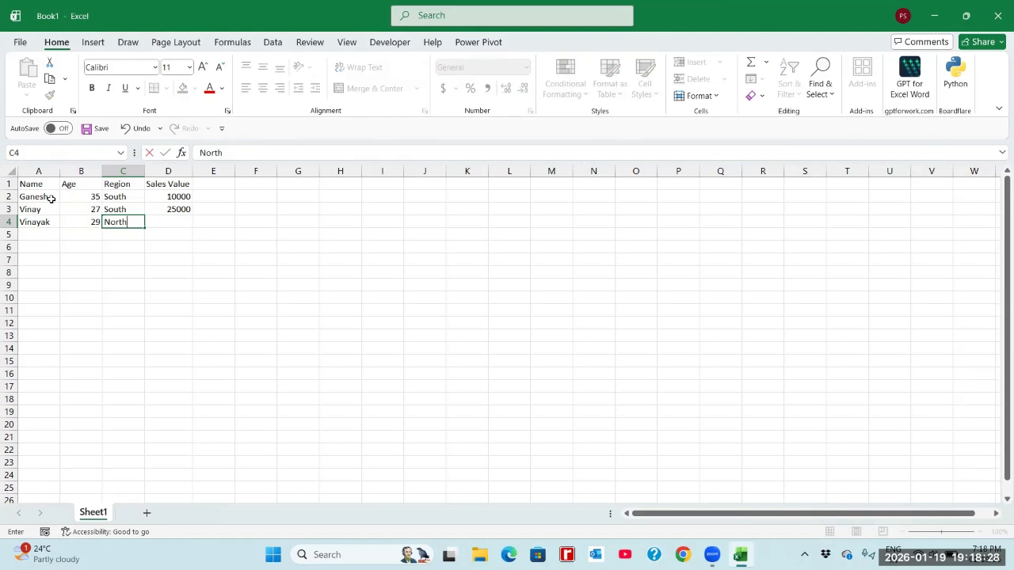
pyautogui.press('Tab')
pyautogui.write('12500')
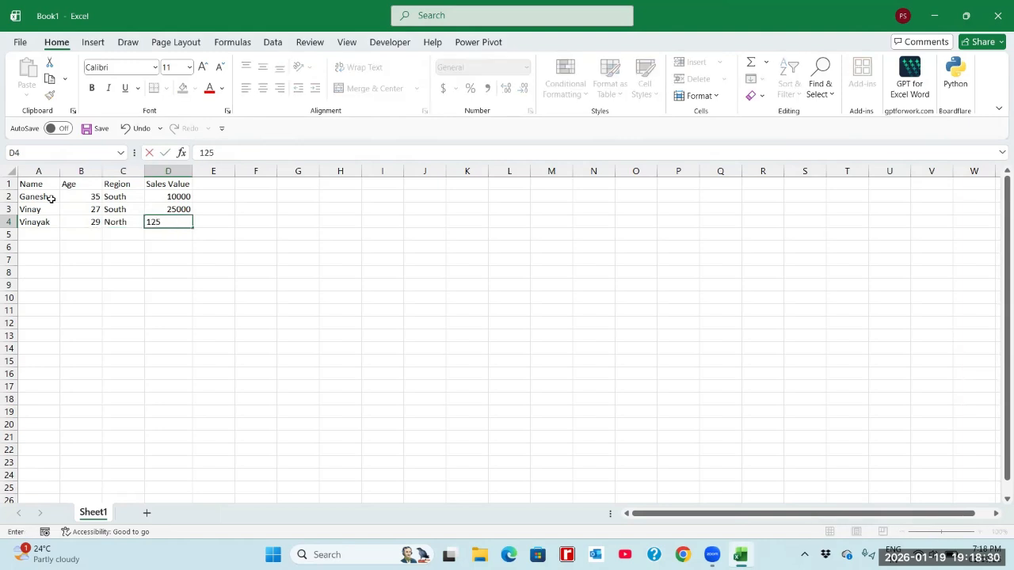
pyautogui.press('Return')
# Step: Fill row 5 with the fourth person's name, age 42, region East and sales value 29000, autofitting column A to the name
pyautogui.press('Left')
pyautogui.press('Left')
pyautogui.press('Left')
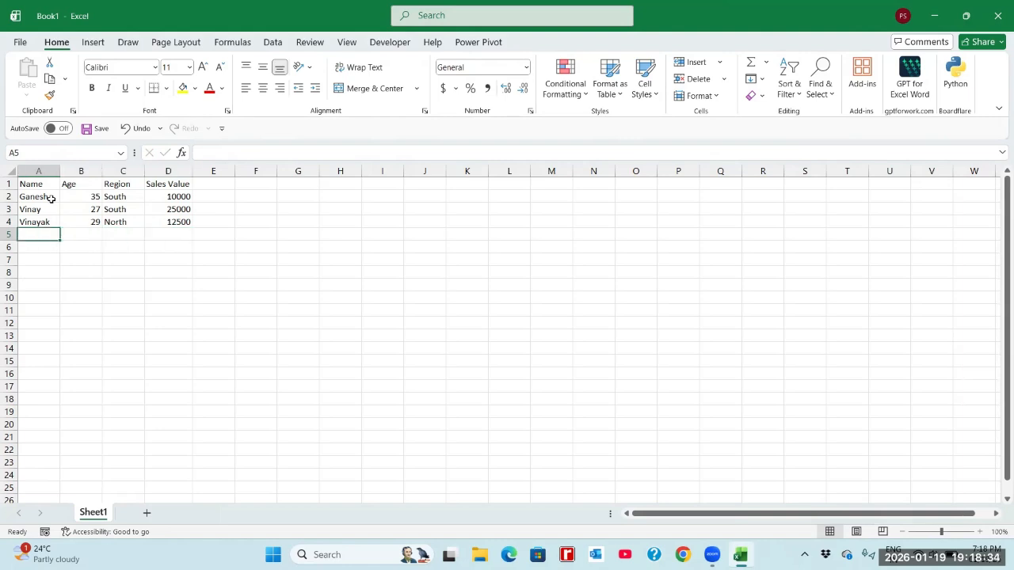
pyautogui.write('Mohammed')
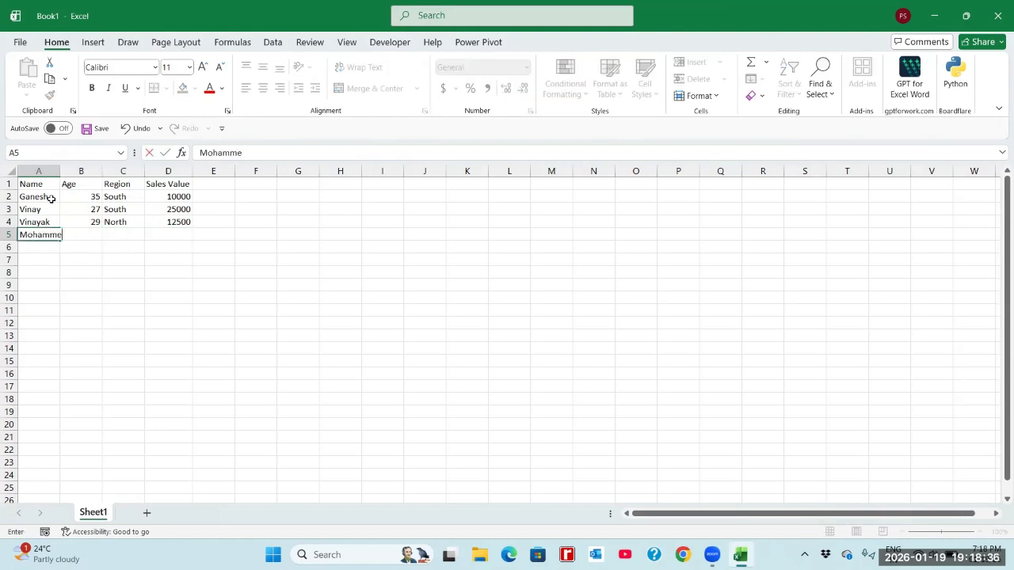
pyautogui.press('Tab')
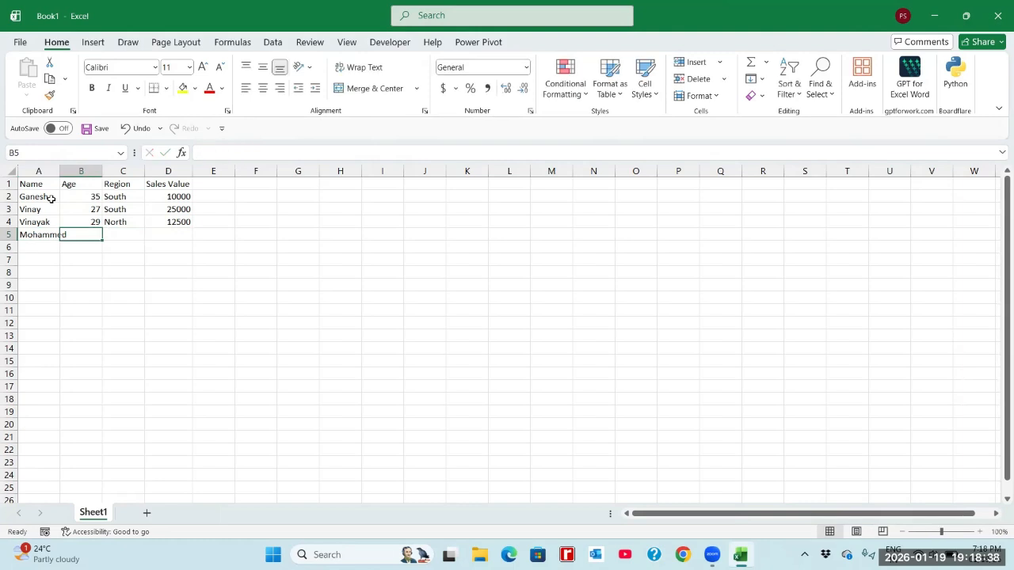
pyautogui.doubleClick(60, 171)
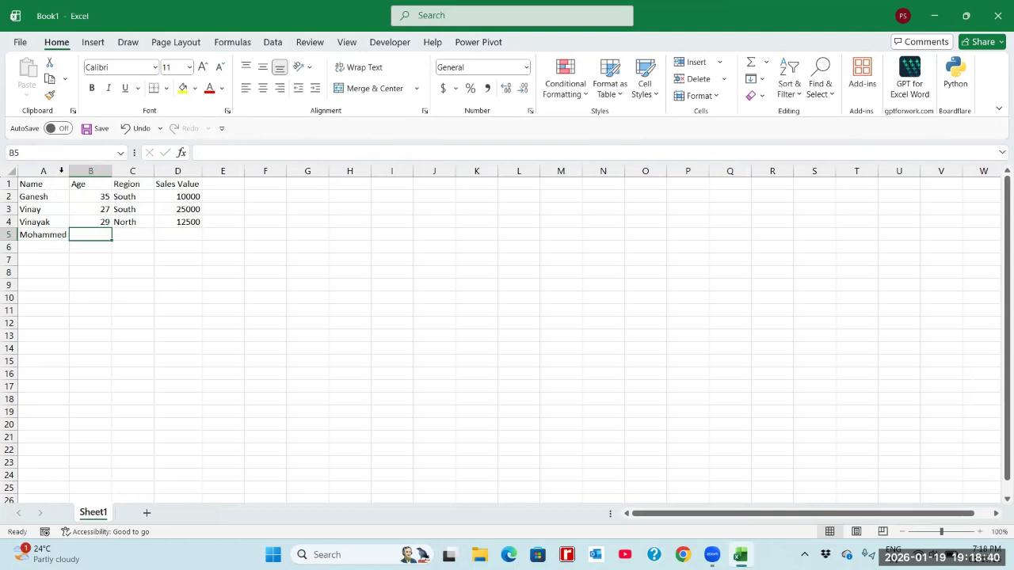
pyautogui.write('42')
pyautogui.press('Tab')
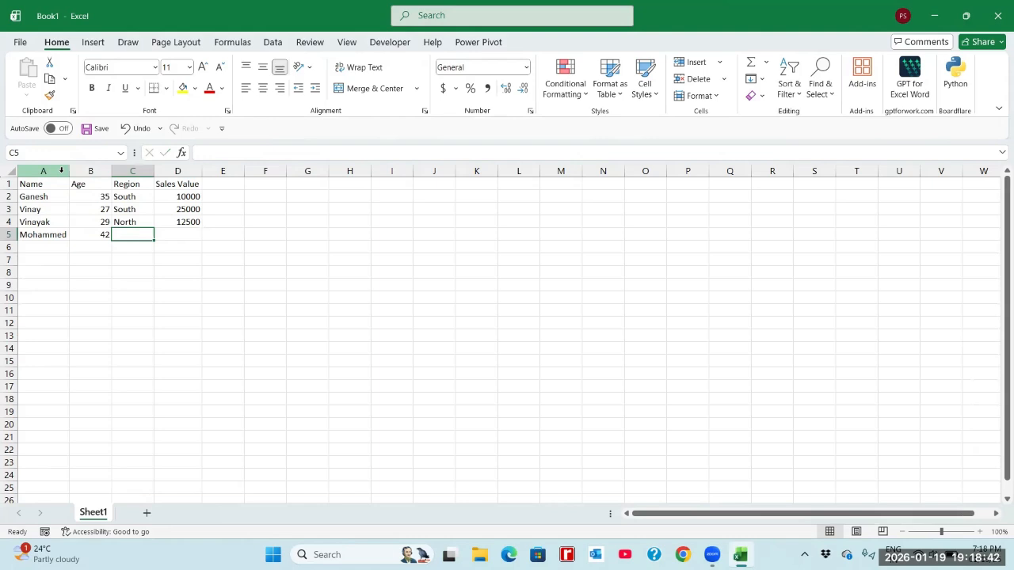
pyautogui.write('East')
pyautogui.press('Tab')
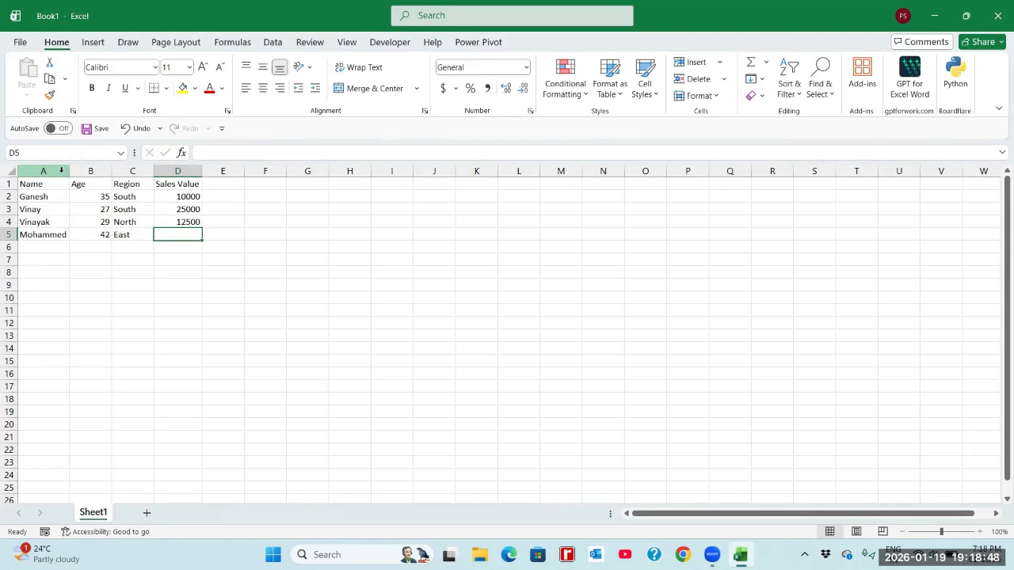
pyautogui.write('29000')
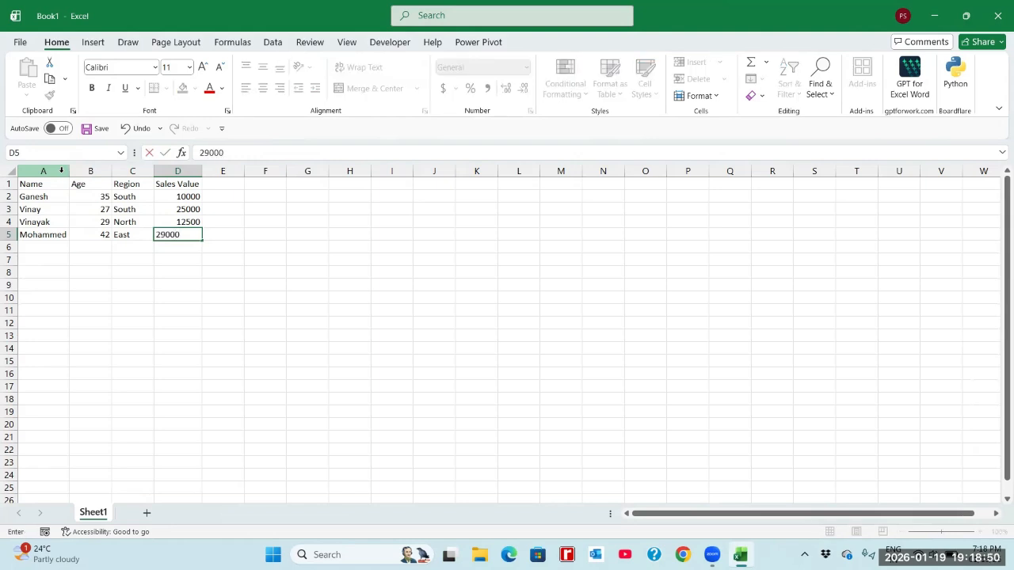
pyautogui.press('Return')
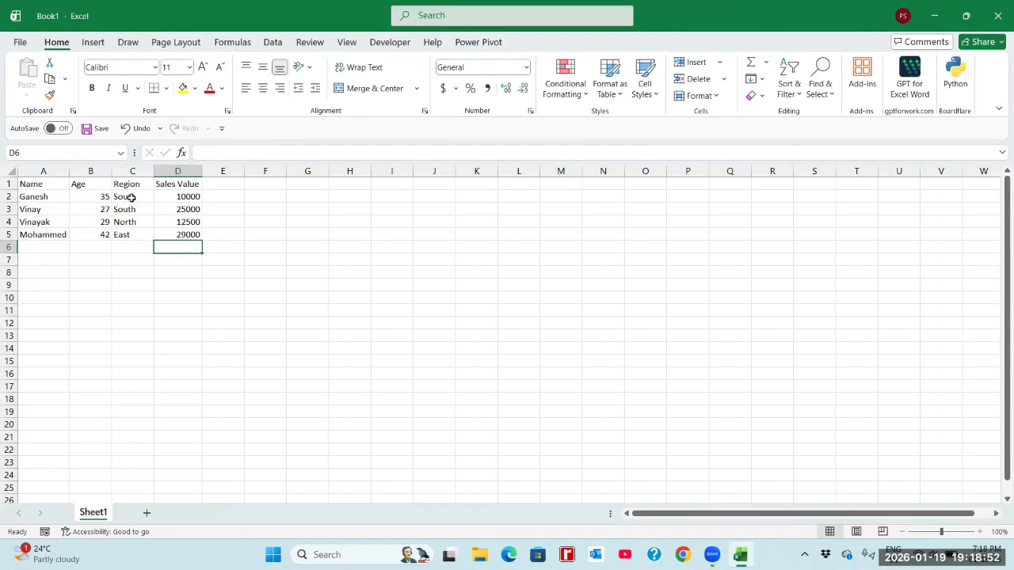
# Step: Examine the sales table's range A1:D5, its columns and rows one by one, and the empty columns and rows just beyond it
pyautogui.moveTo(52, 188); pyautogui.dragTo(183, 233)
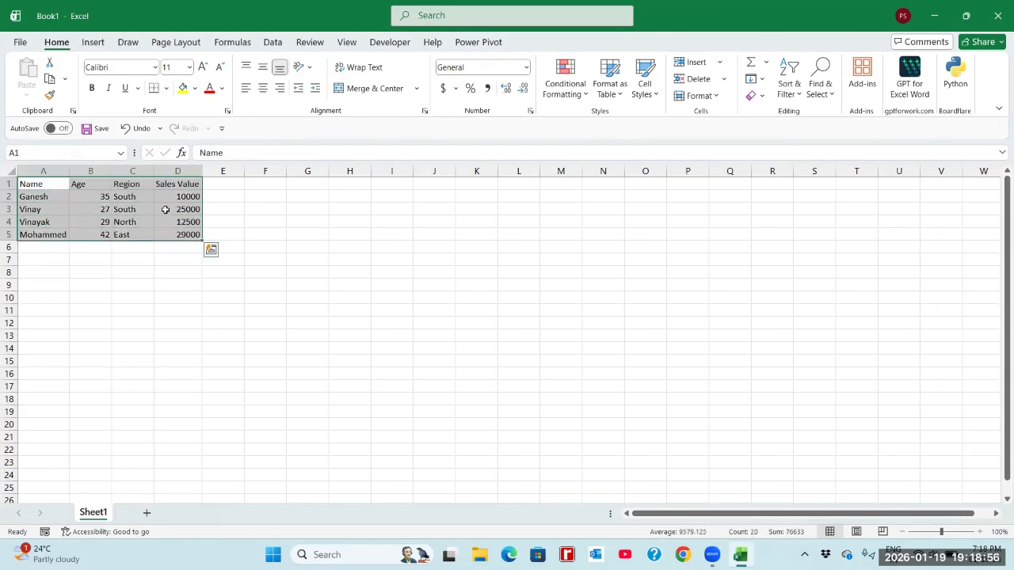
pyautogui.click(165, 210)
pyautogui.click(47, 171)
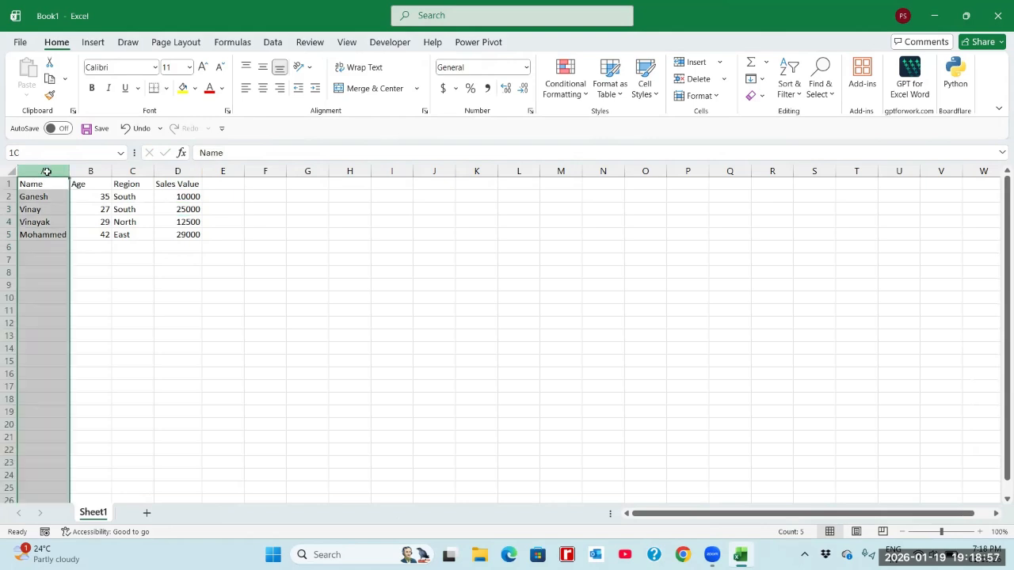
pyautogui.click(89, 172)
pyautogui.click(132, 171)
pyautogui.click(177, 171)
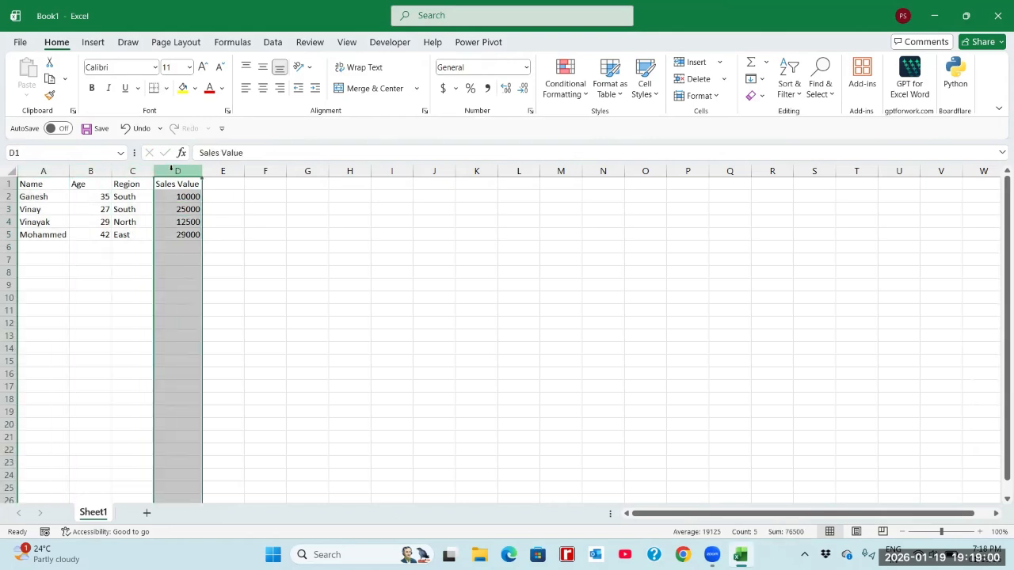
pyautogui.click(8, 184)
pyautogui.click(8, 196)
pyautogui.click(8, 210)
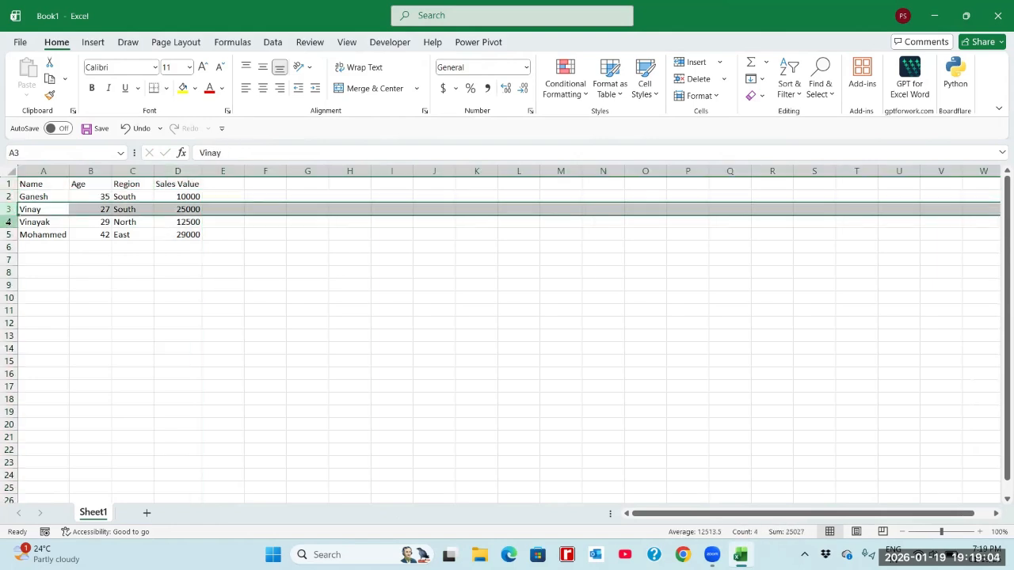
pyautogui.click(8, 222)
pyautogui.click(8, 235)
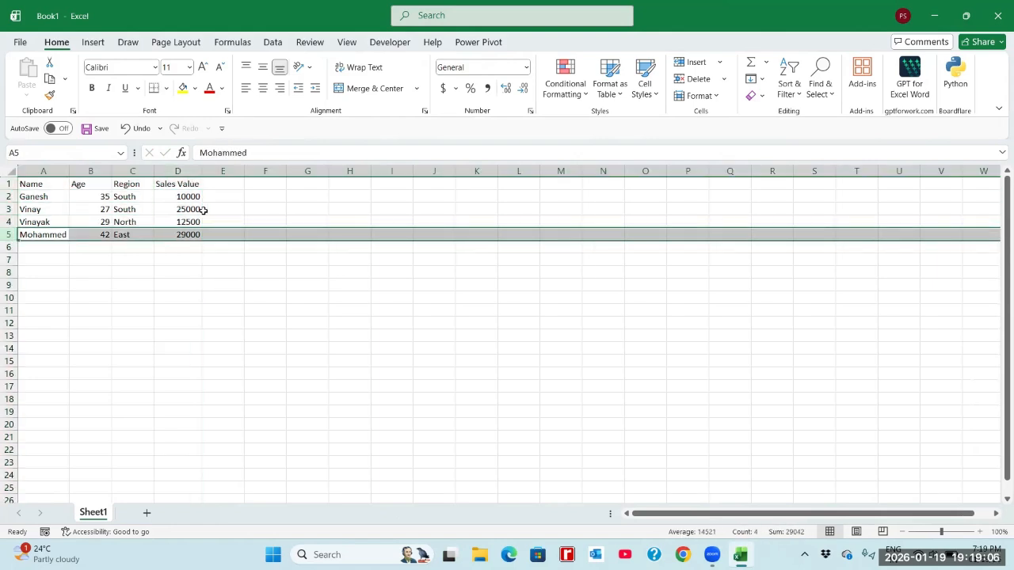
pyautogui.click(230, 171)
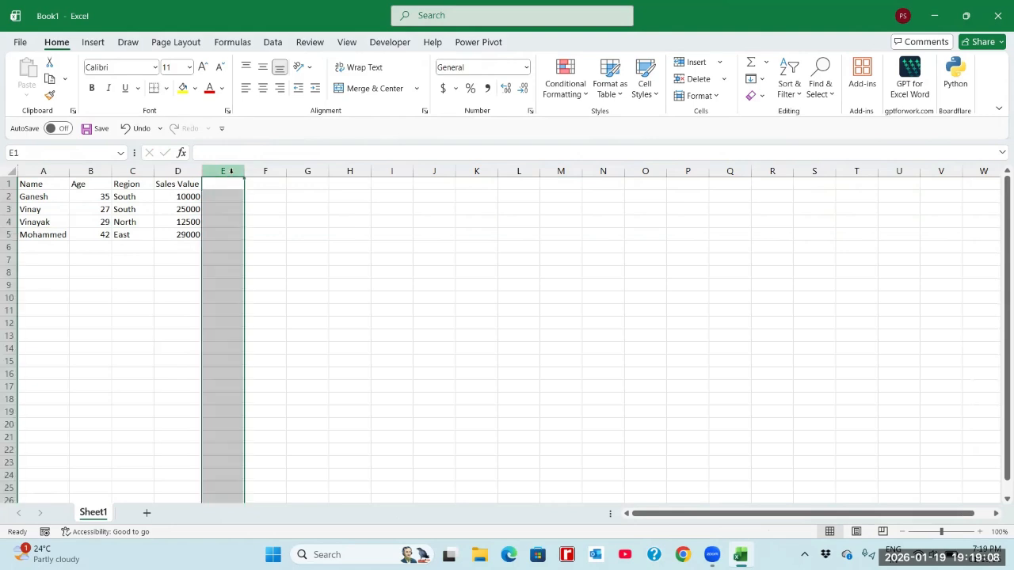
pyautogui.click(263, 171)
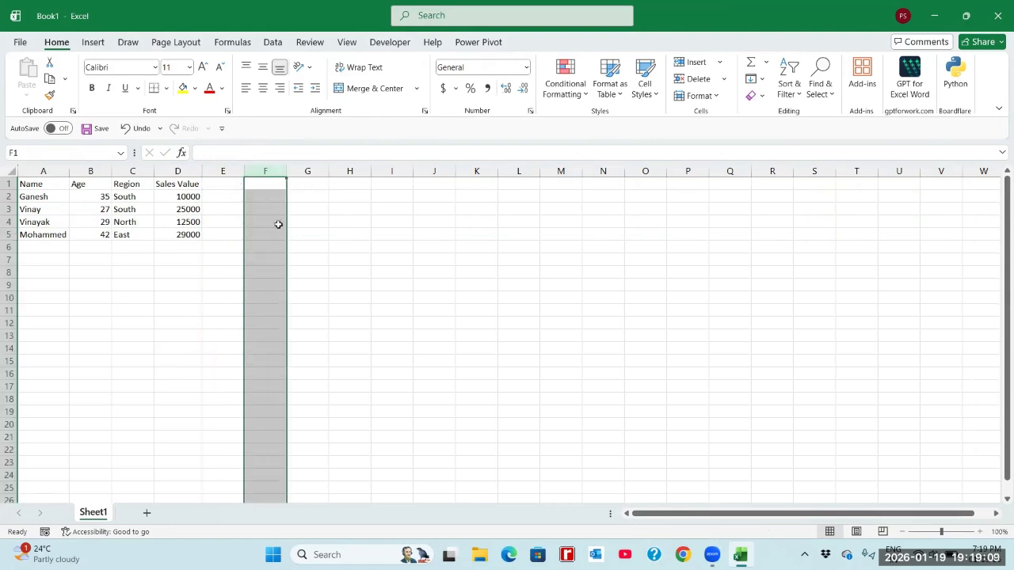
pyautogui.click(9, 247)
pyautogui.click(9, 259)
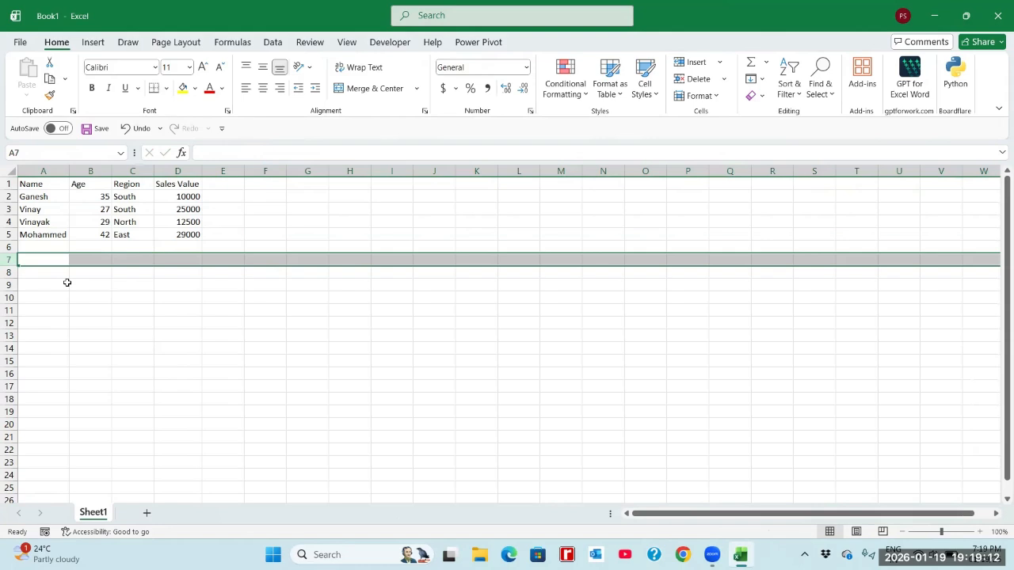
pyautogui.click(67, 282)
# Step: Apply All Borders to the table range A1:D5
pyautogui.moveTo(43, 187); pyautogui.dragTo(172, 235)
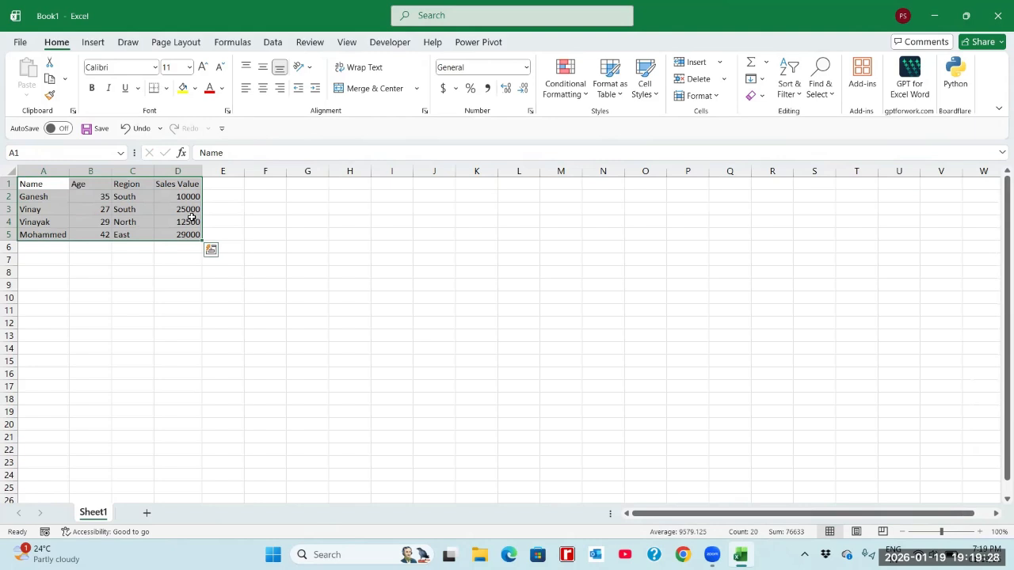
pyautogui.click(81, 184)
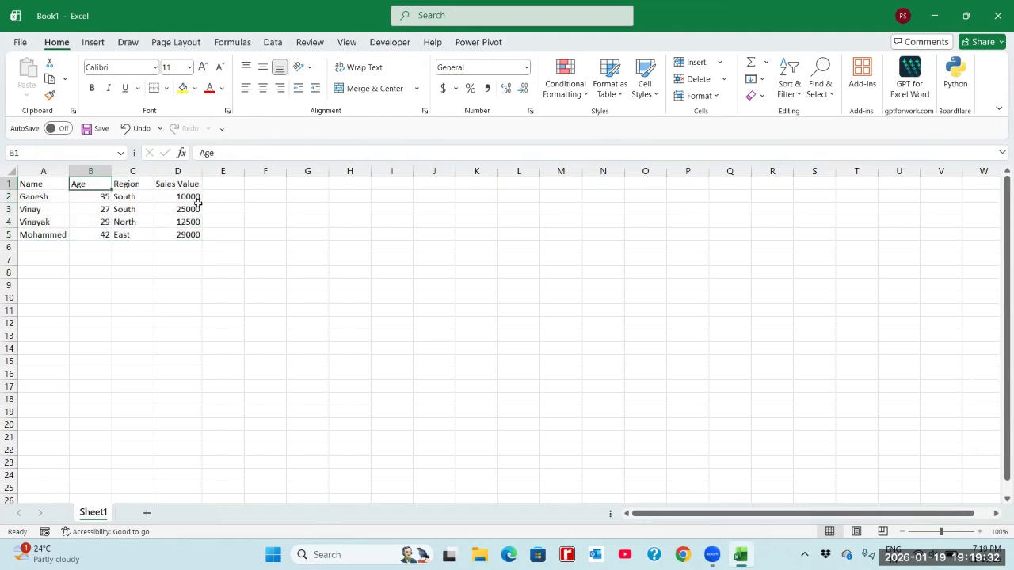
pyautogui.click(192, 199)
pyautogui.click(188, 184)
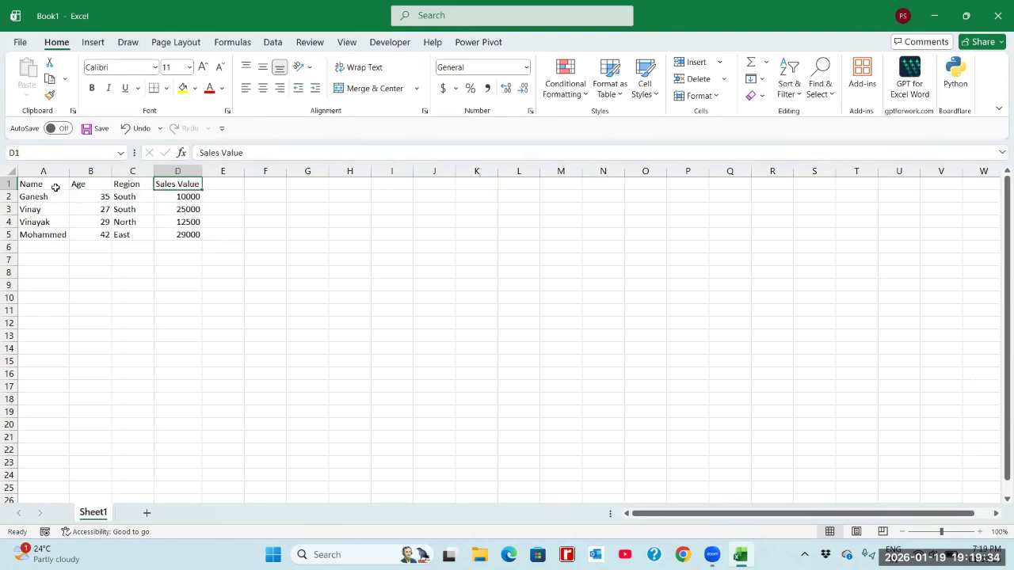
pyautogui.moveTo(55, 186); pyautogui.dragTo(180, 234)
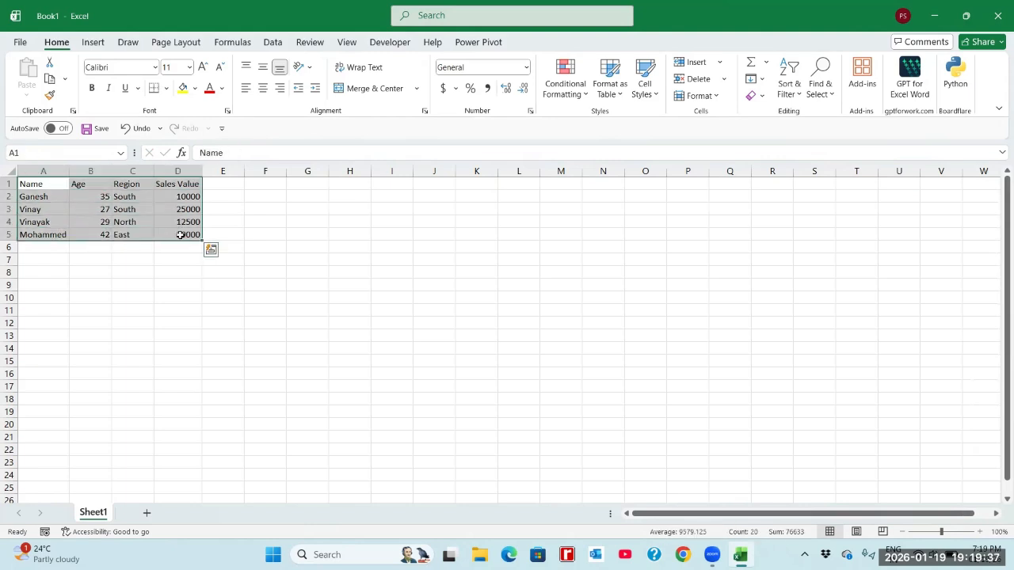
pyautogui.click(167, 90)
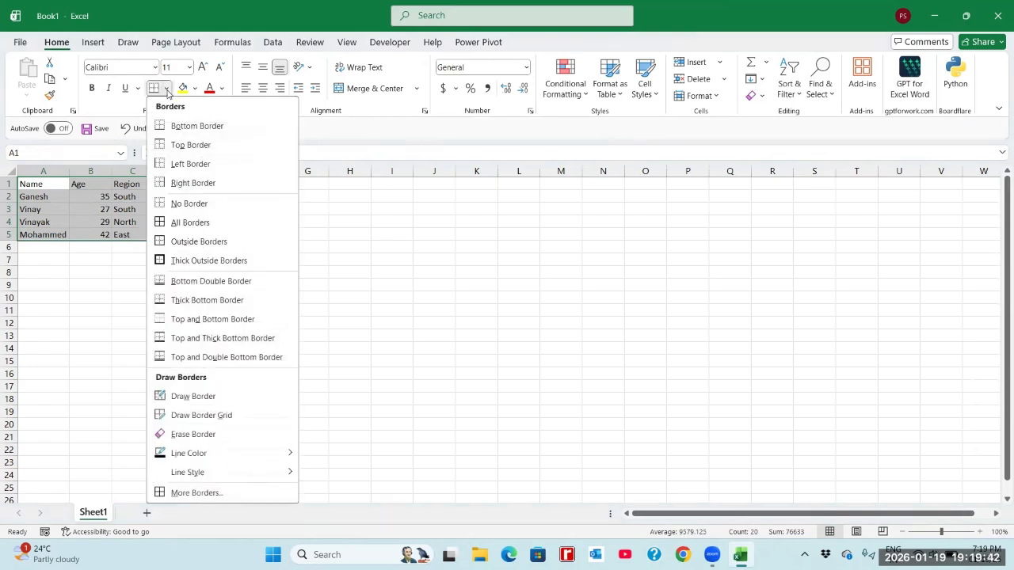
pyautogui.click(162, 226)
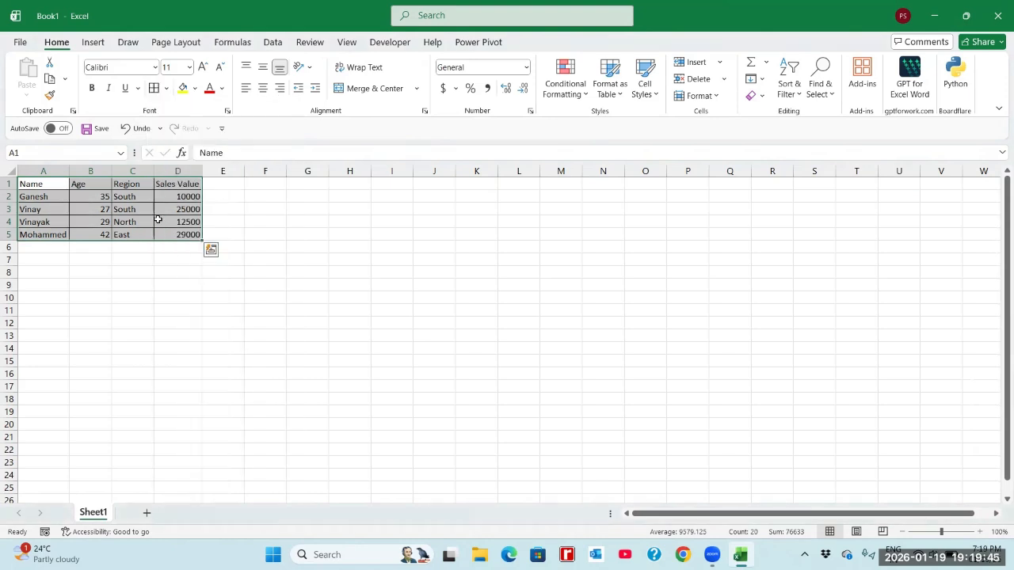
# Step: Format the header cells A1:D1 with a light orange fill and bold italic text
pyautogui.click(35, 183)
pyautogui.moveTo(35, 183); pyautogui.dragTo(184, 187)
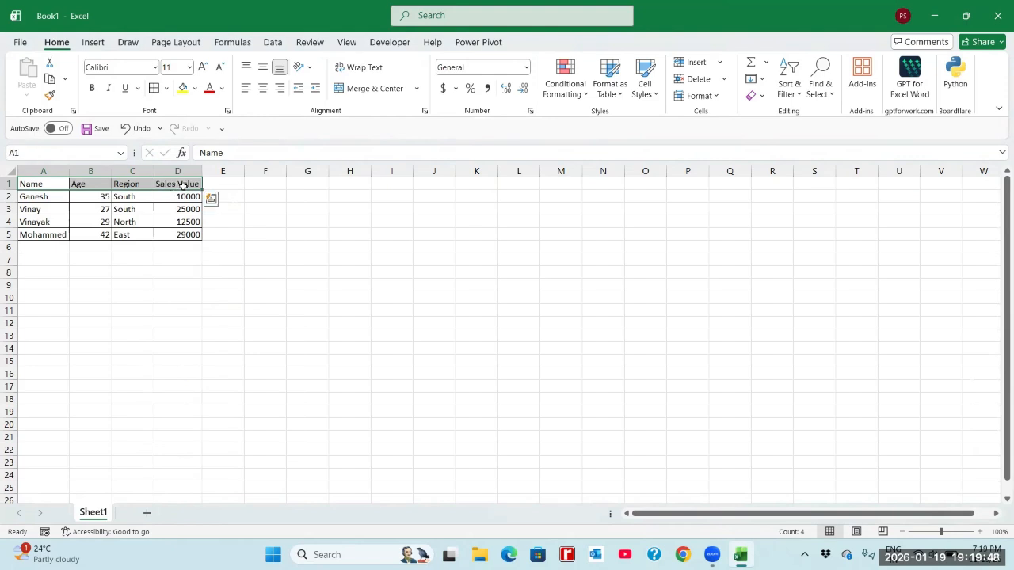
pyautogui.click(197, 92)
pyautogui.click(273, 180)
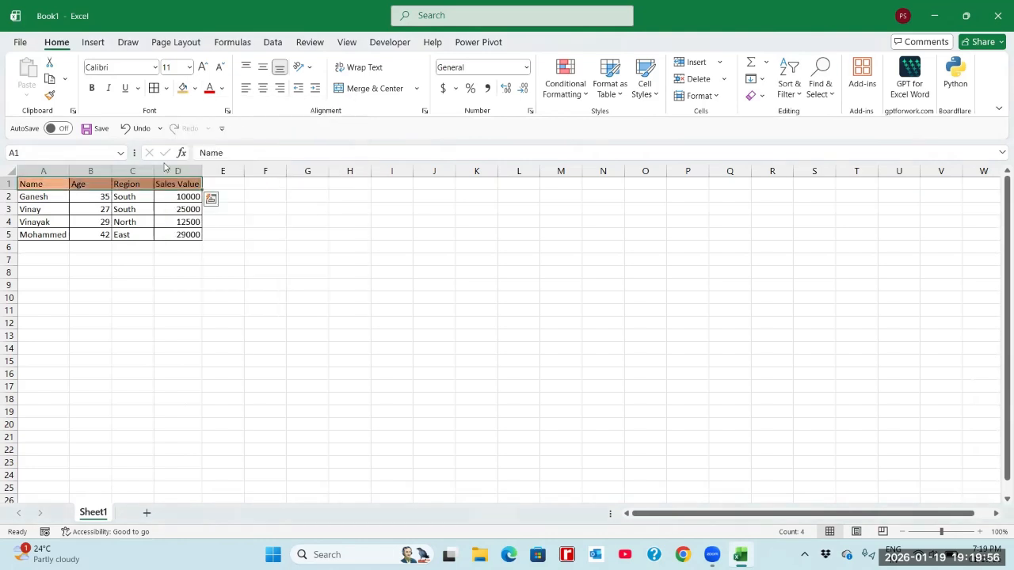
pyautogui.click(93, 88)
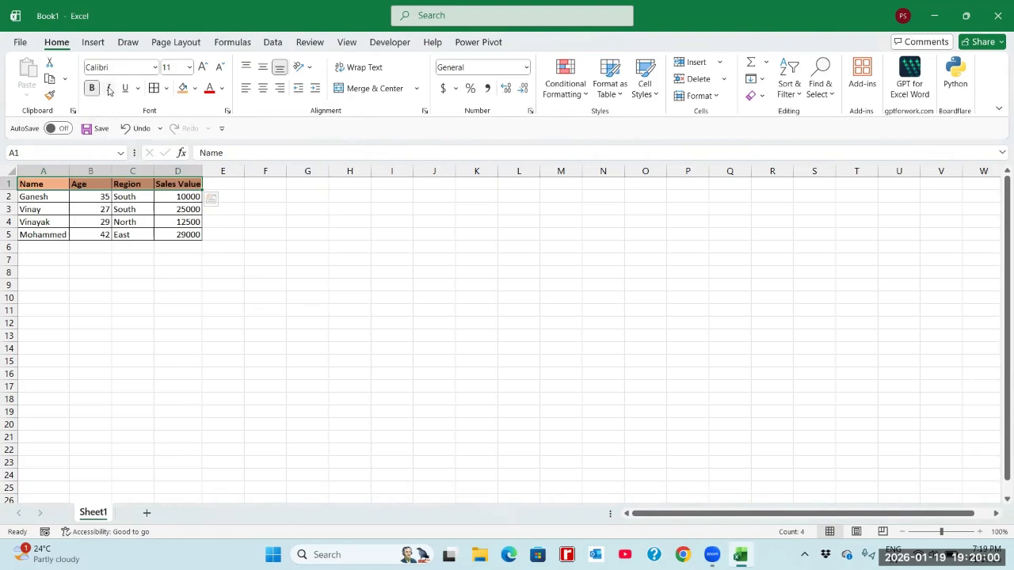
pyautogui.click(109, 88)
# Step: Give the Sales Value header a blue font colour and a single underline, and widen column D slightly
pyautogui.click(126, 183)
pyautogui.click(166, 184)
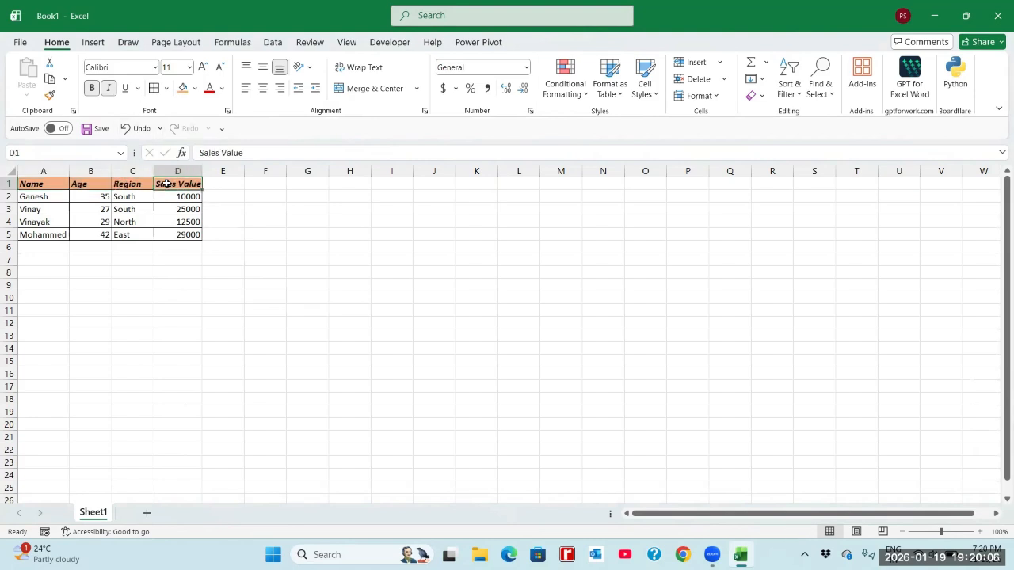
pyautogui.click(222, 89)
pyautogui.click(337, 279)
pyautogui.click(139, 89)
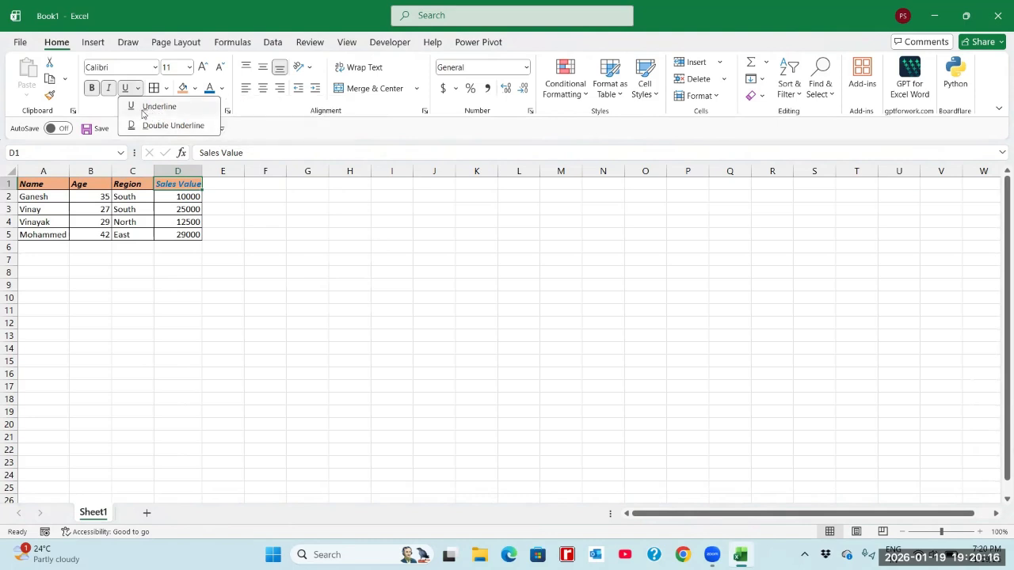
pyautogui.click(143, 109)
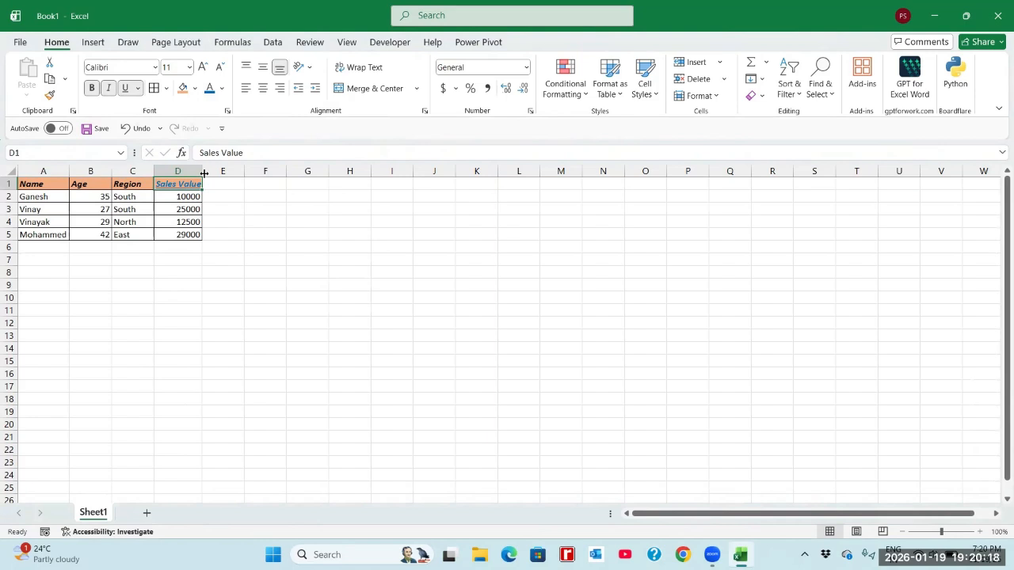
pyautogui.moveTo(203, 173); pyautogui.dragTo(209, 172)
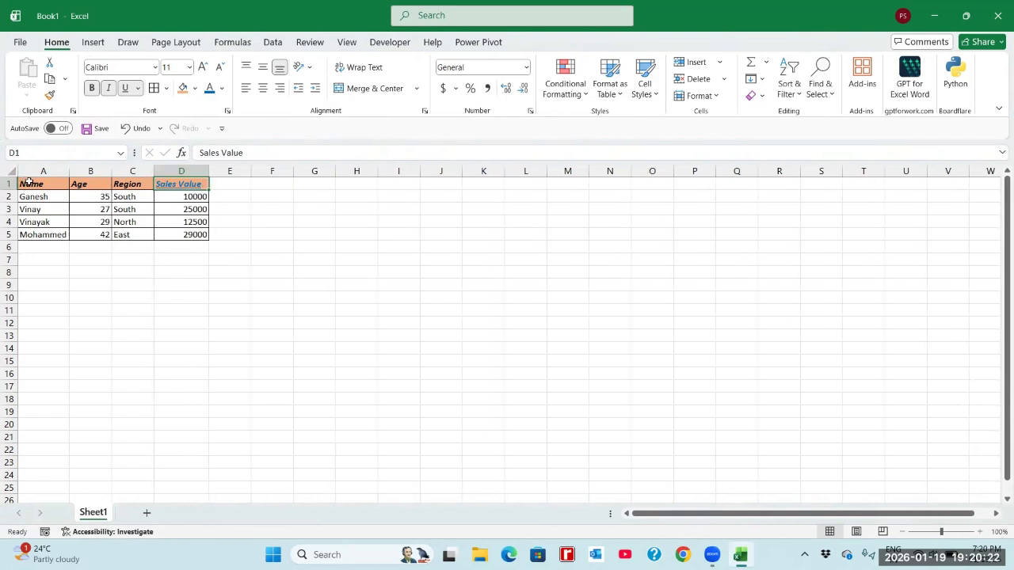
# Step: Set the font size of A1:D5 to 18 and autofit all column widths to their contents
pyautogui.moveTo(26, 182); pyautogui.dragTo(190, 232)
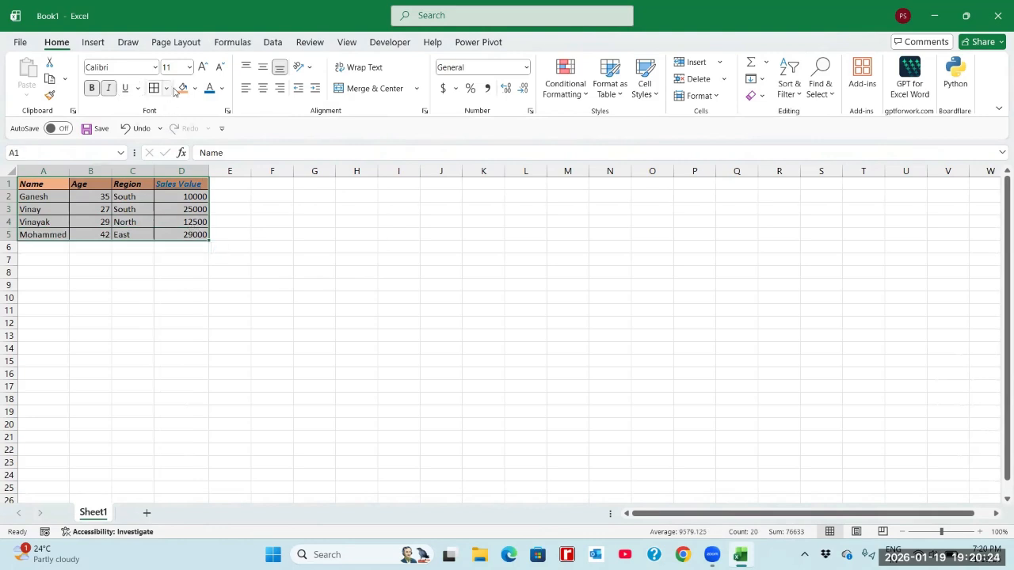
pyautogui.click(189, 67)
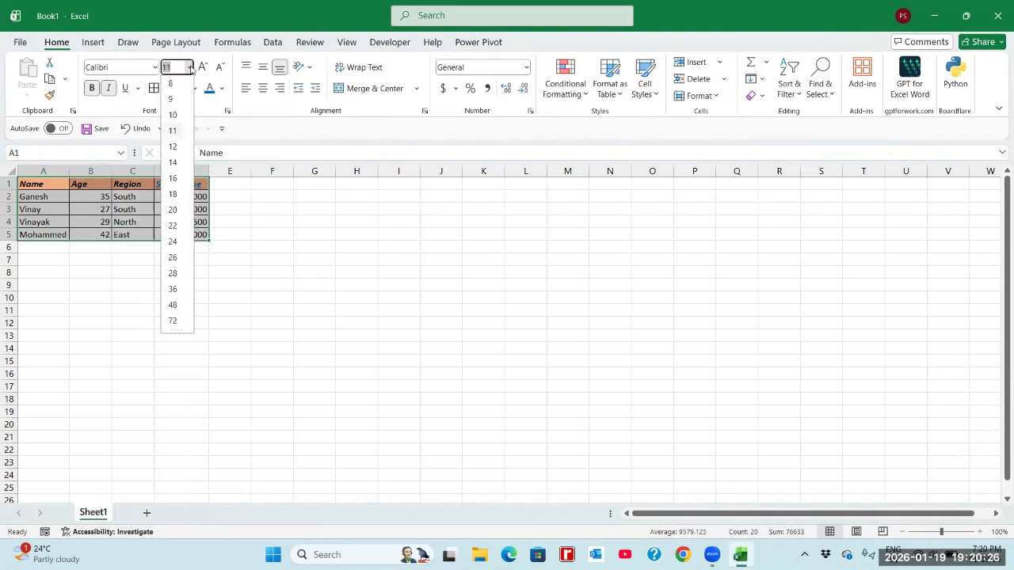
pyautogui.click(177, 195)
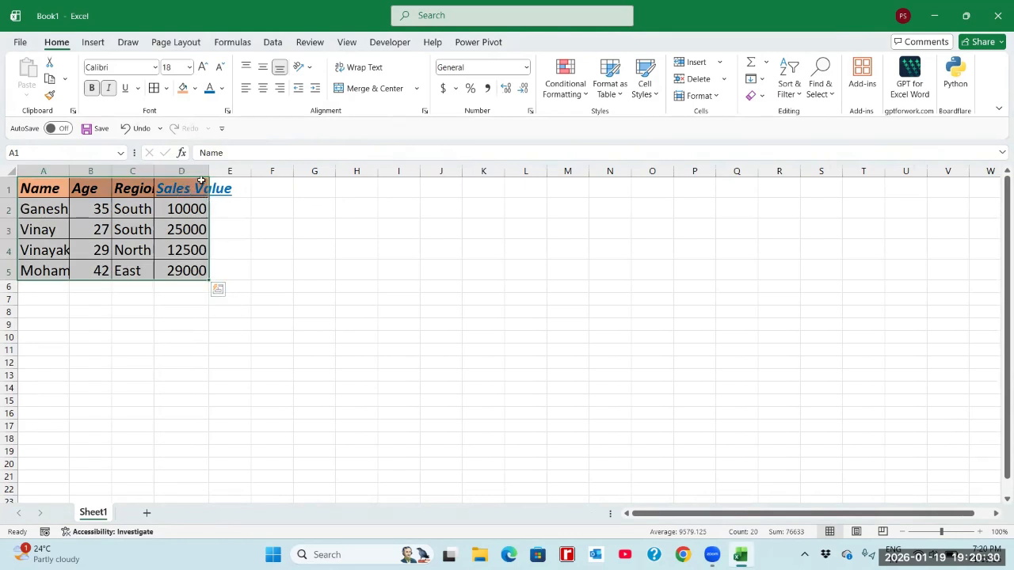
pyautogui.click(8, 171)
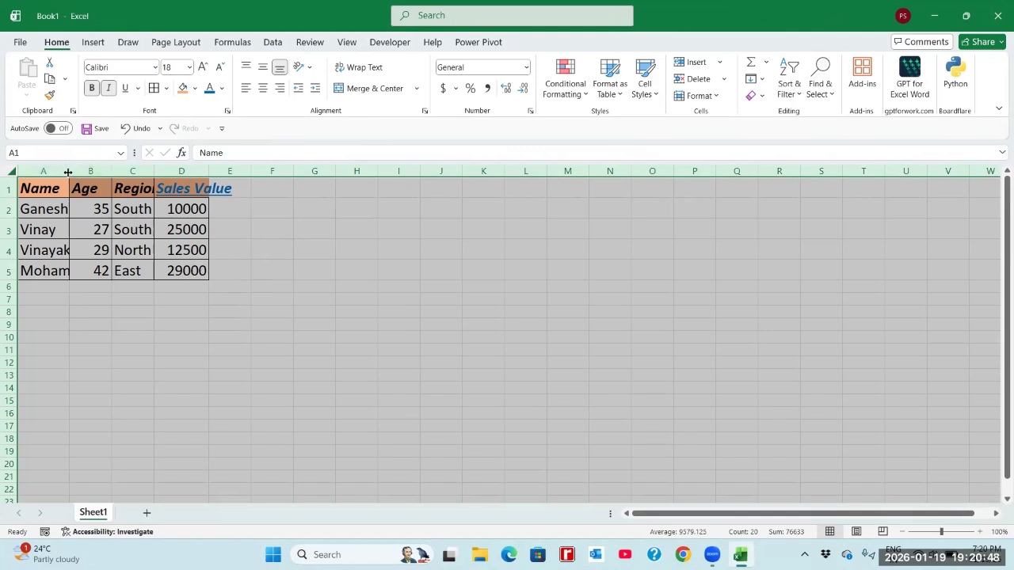
pyautogui.doubleClick(69, 170)
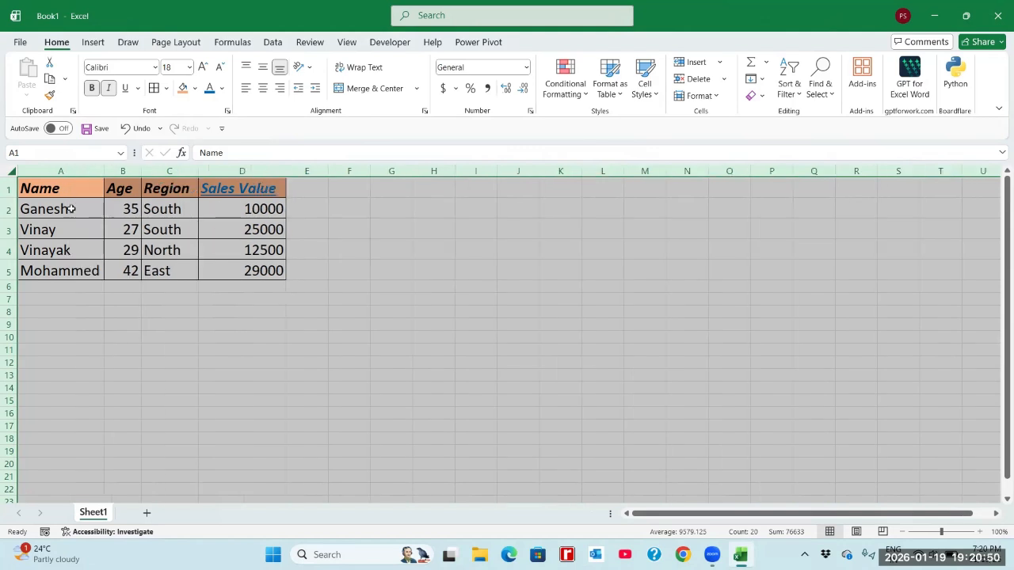
pyautogui.click(69, 209)
pyautogui.click(253, 214)
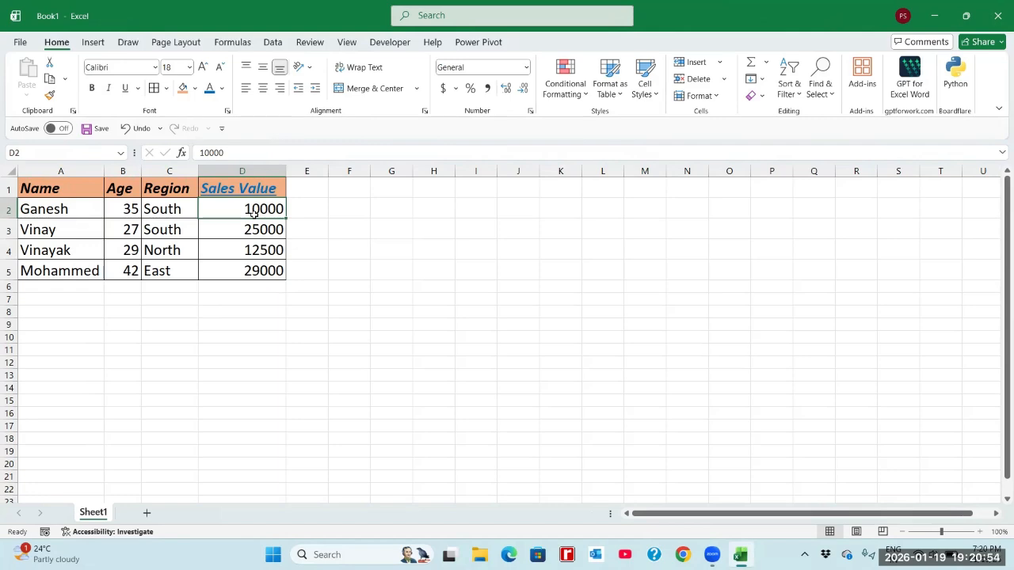
# Step: Open the Basics of MS Excel workbook and review the remarks for the concept "What is MS Excel?"
pyautogui.hotkey('alt', 'Tab')
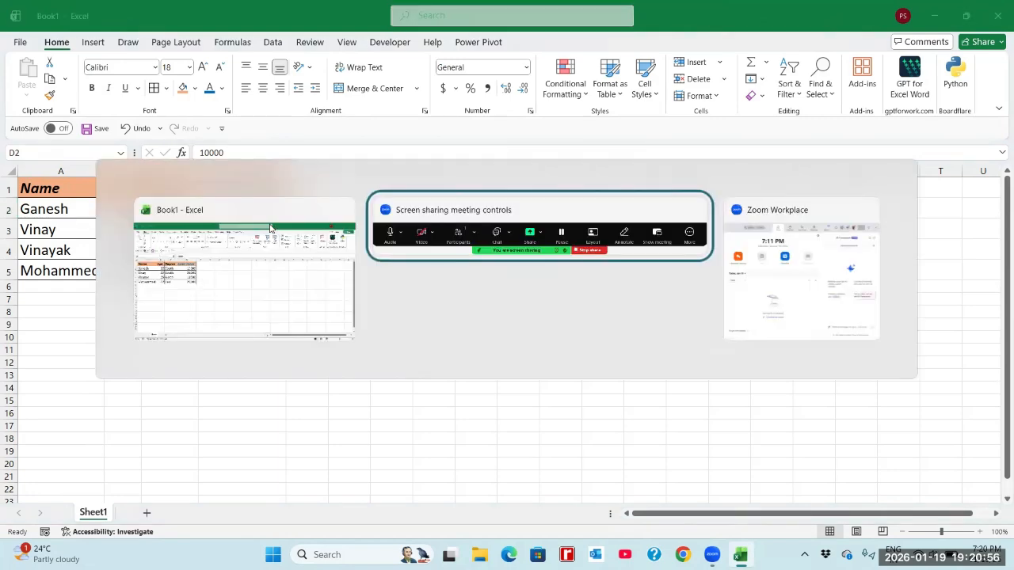
pyautogui.click(270, 228)
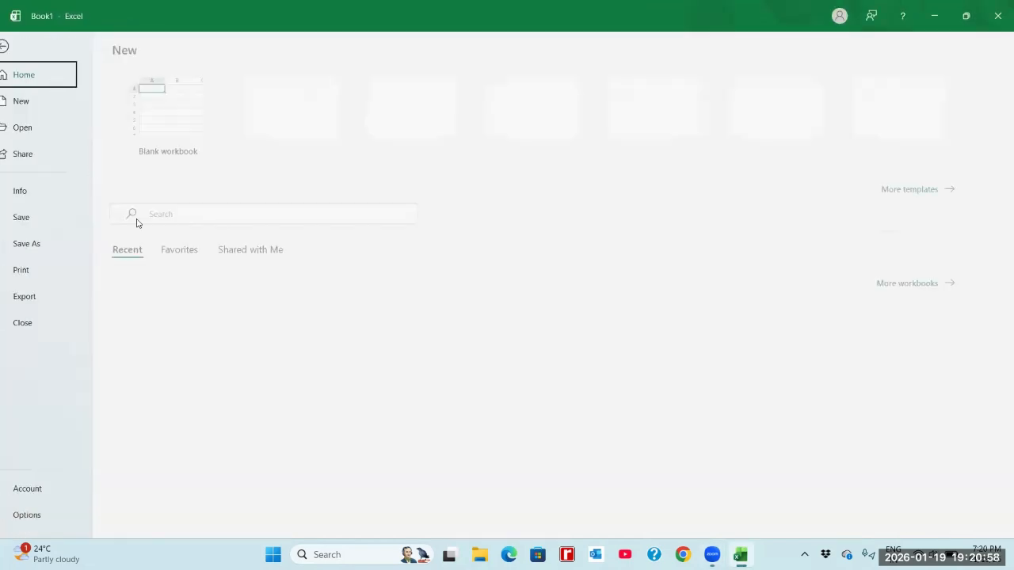
pyautogui.click(20, 44)
pyautogui.click(220, 339)
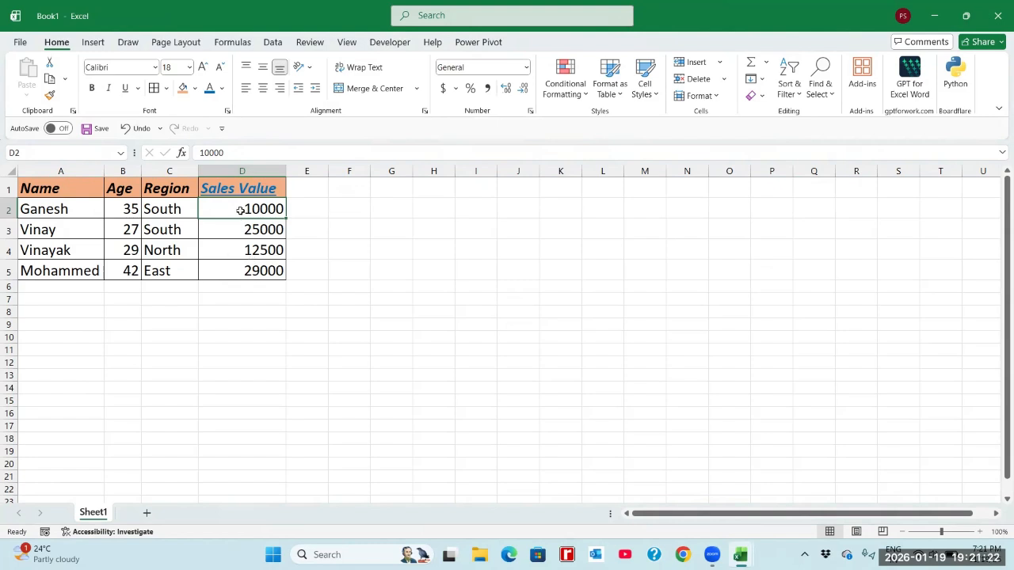
pyautogui.hotkey('alt', 'Tab')
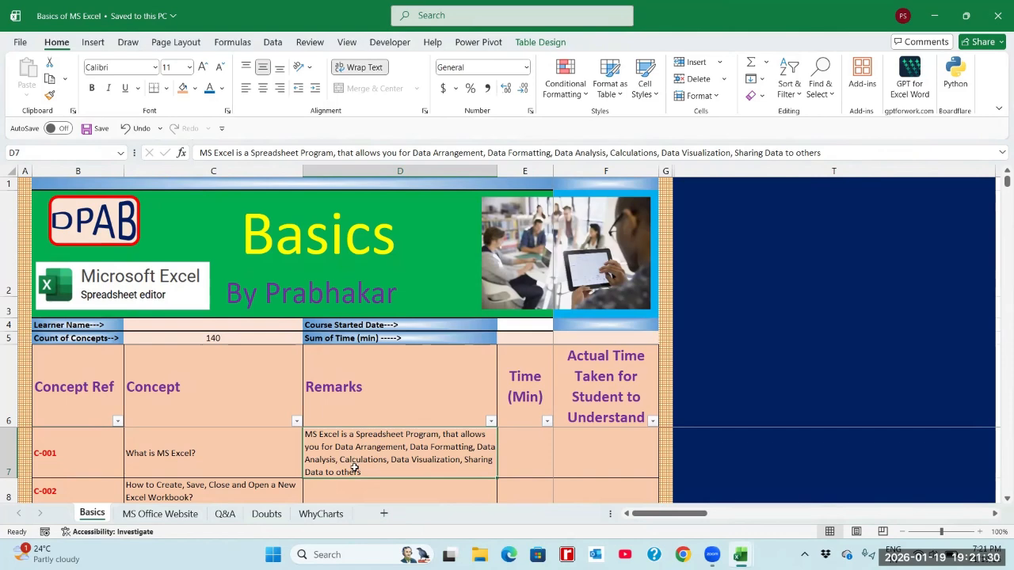
# Step: Switch to the Book1 workbook, label cell C7 Total, and sum the sales values in D7 with =SUM(D2:D6)
pyautogui.hotkey('alt', 'Tab')
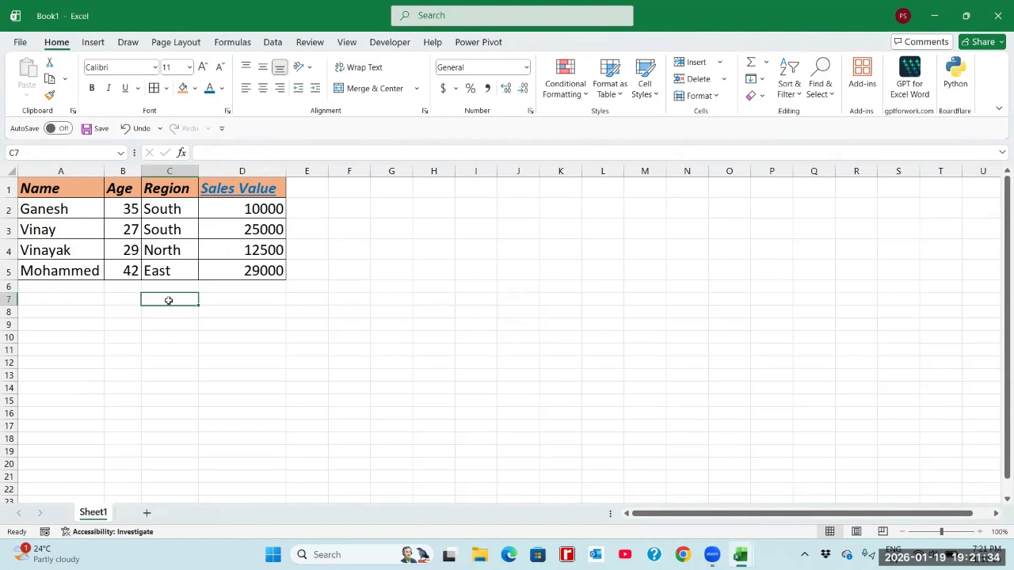
pyautogui.write('Total')
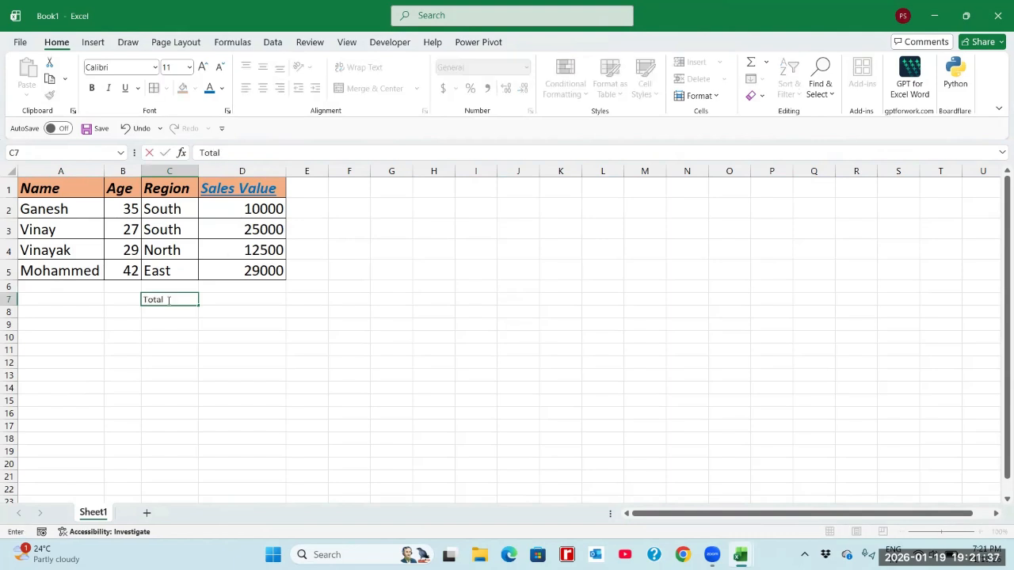
pyautogui.press('Tab')
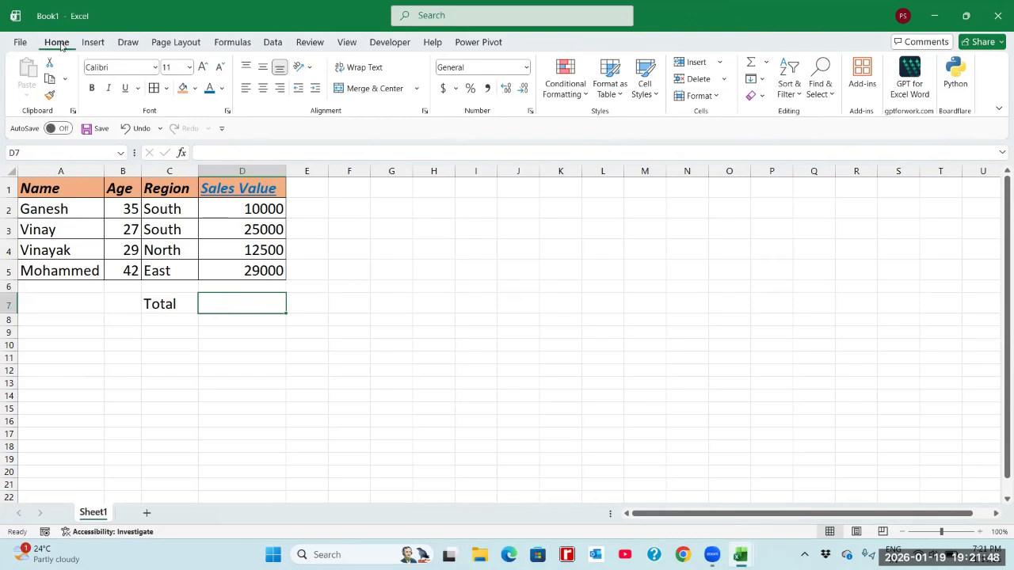
pyautogui.click(766, 62)
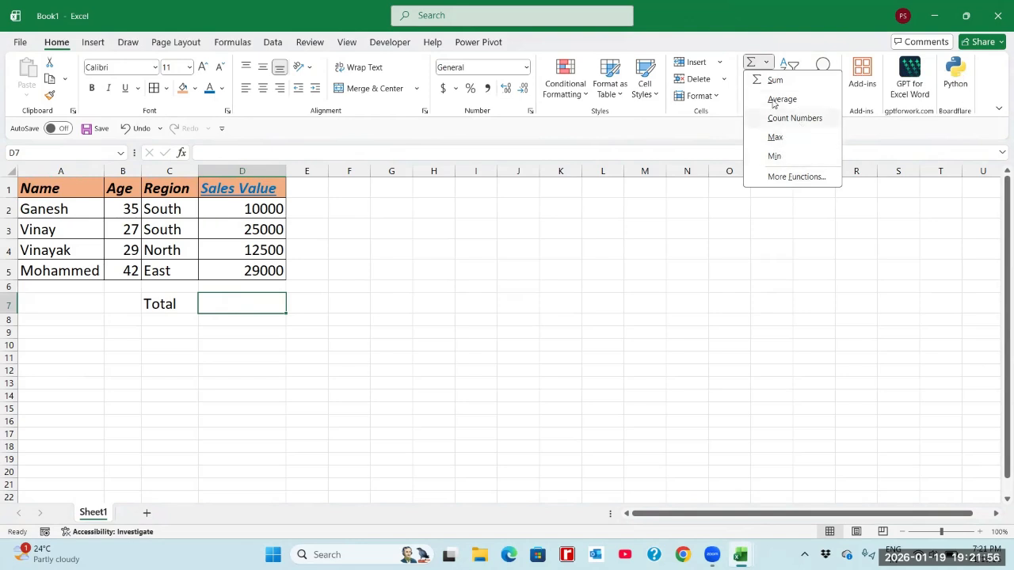
pyautogui.click(774, 82)
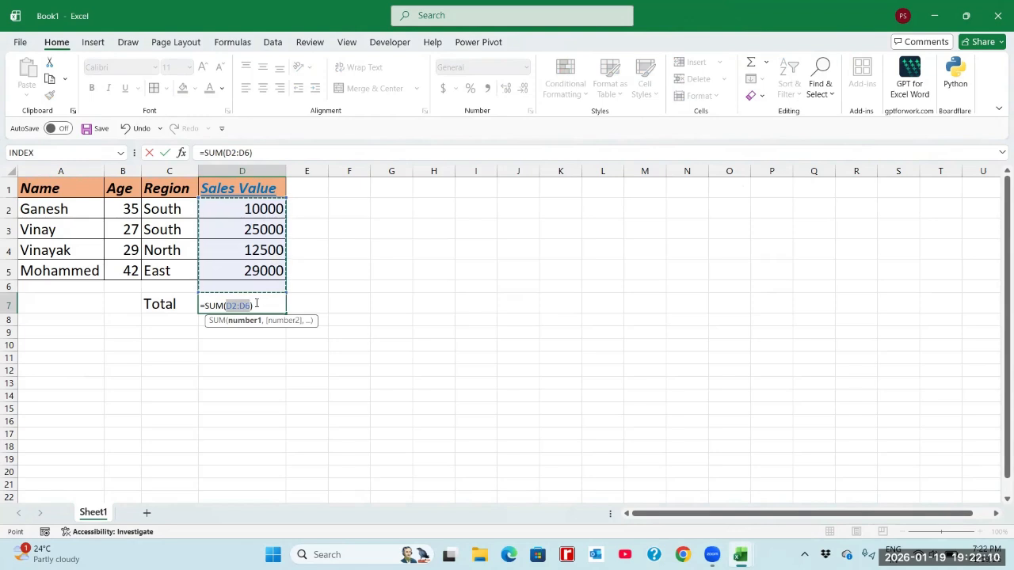
pyautogui.press('Return')
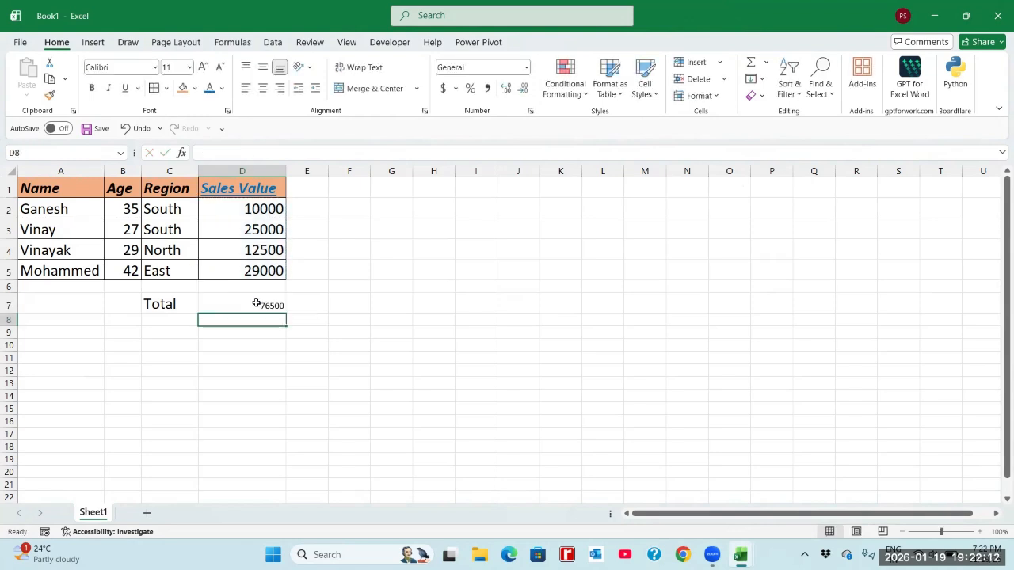
pyautogui.click(256, 303)
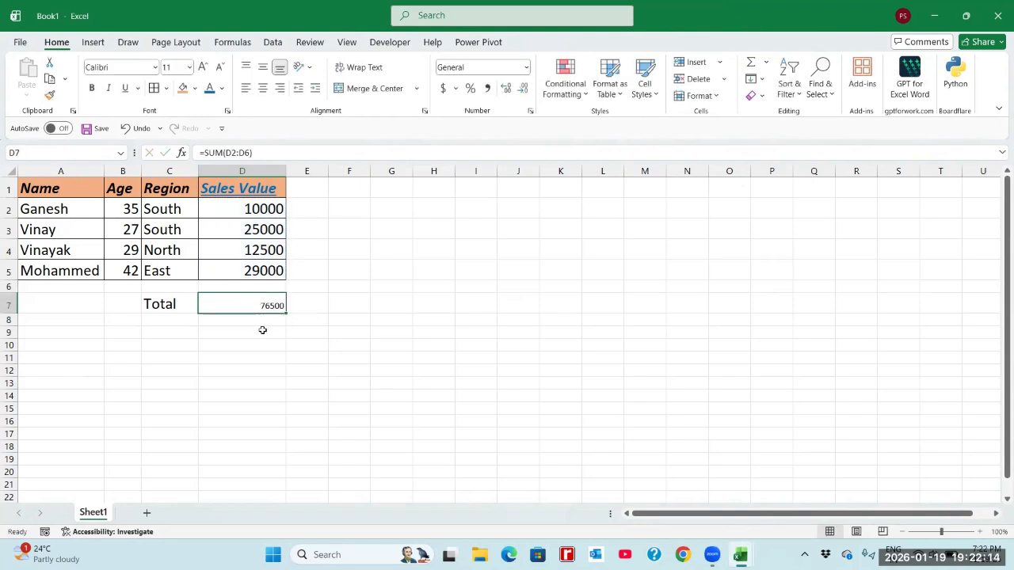
# Step: Enter the label Average in cell C10
pyautogui.click(189, 345)
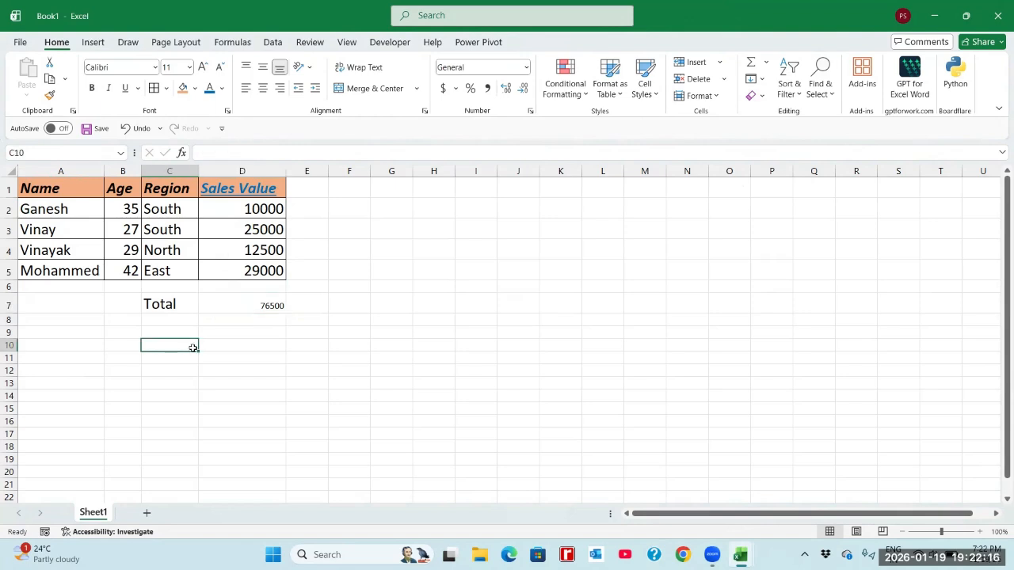
pyautogui.write('Va')
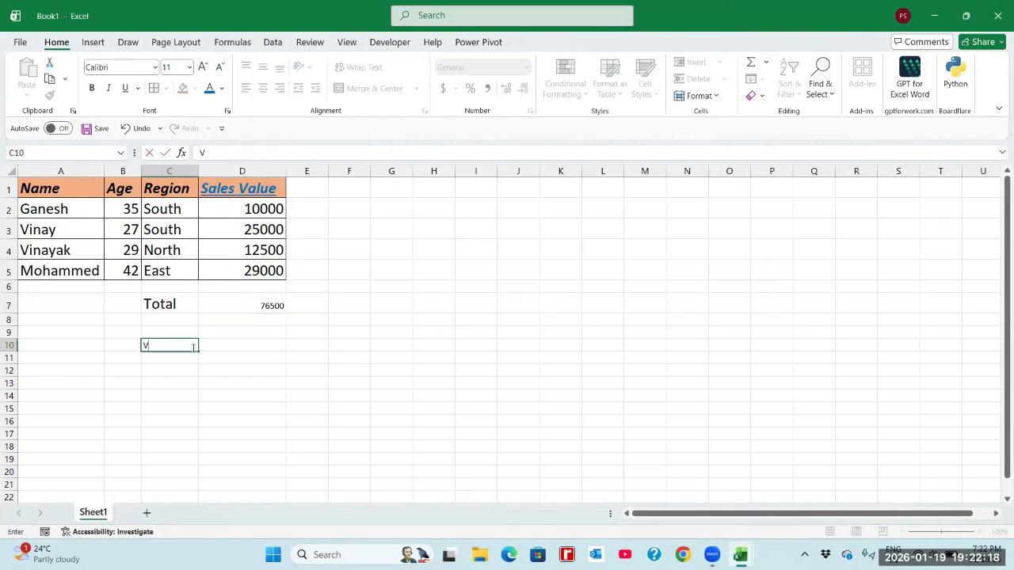
pyautogui.press('BackSpace')
pyautogui.write('ave')
pyautogui.press('Tab')
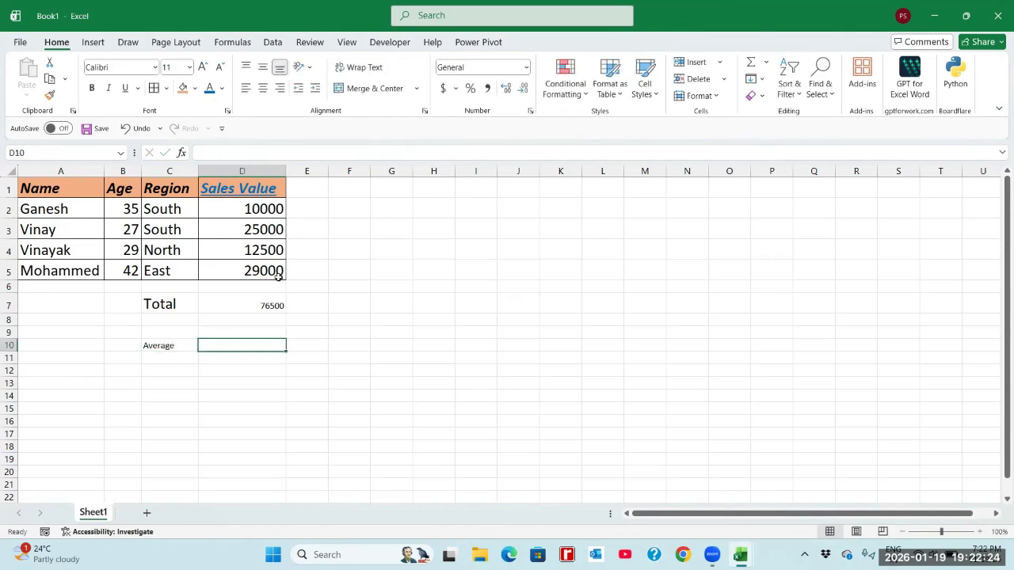
# Step: Enter =SUM(D2:D5) in D10 and try to switch it to the Average function
pyautogui.click(751, 63)
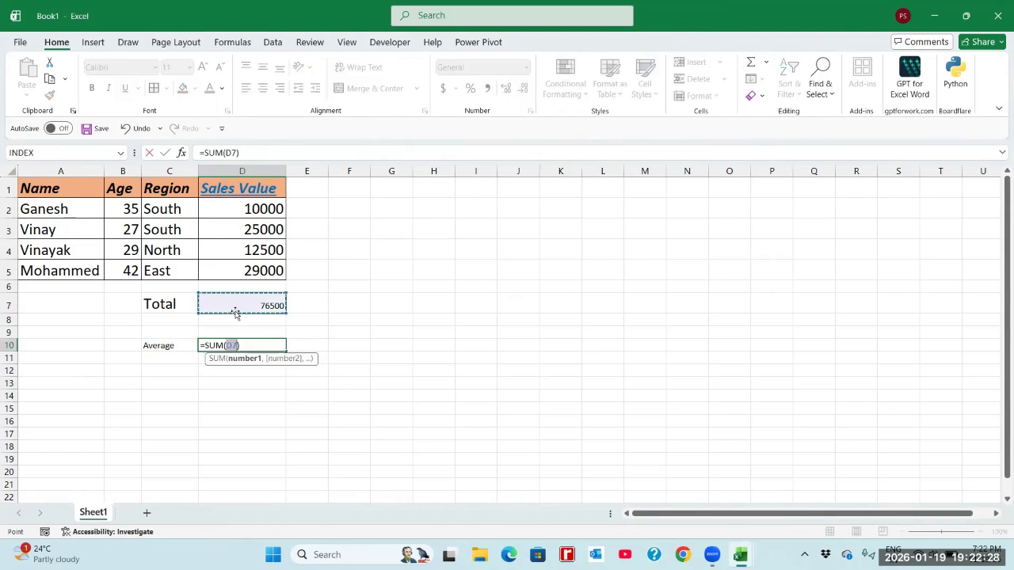
pyautogui.click(265, 208)
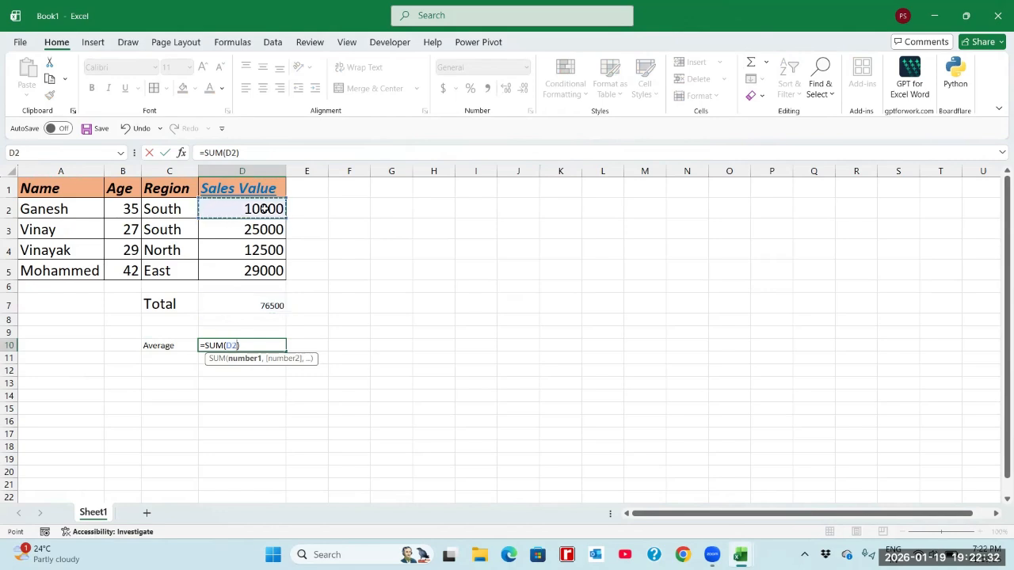
pyautogui.moveTo(266, 208); pyautogui.dragTo(267, 262)
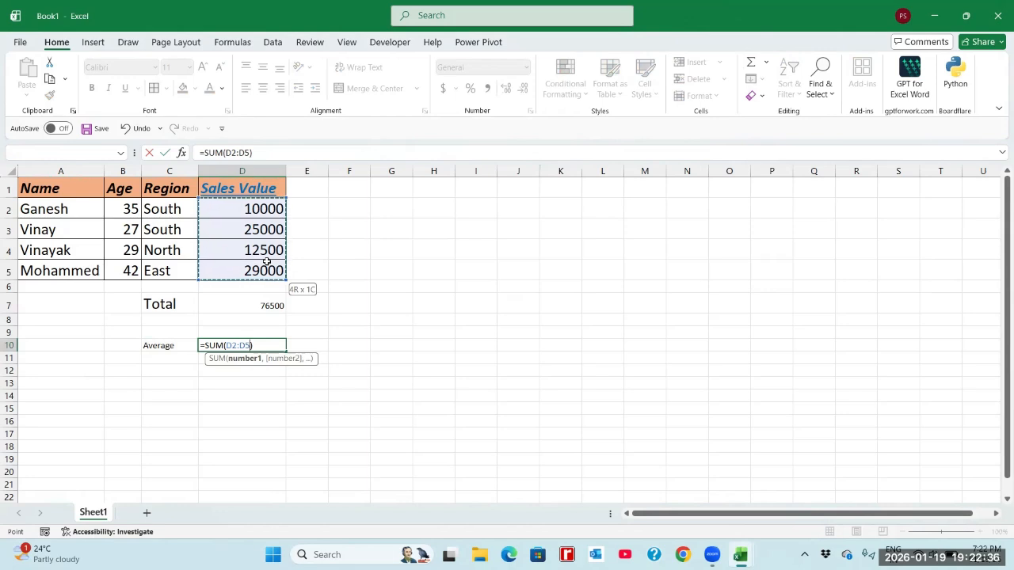
pyautogui.moveTo(267, 261); pyautogui.dragTo(266, 263)
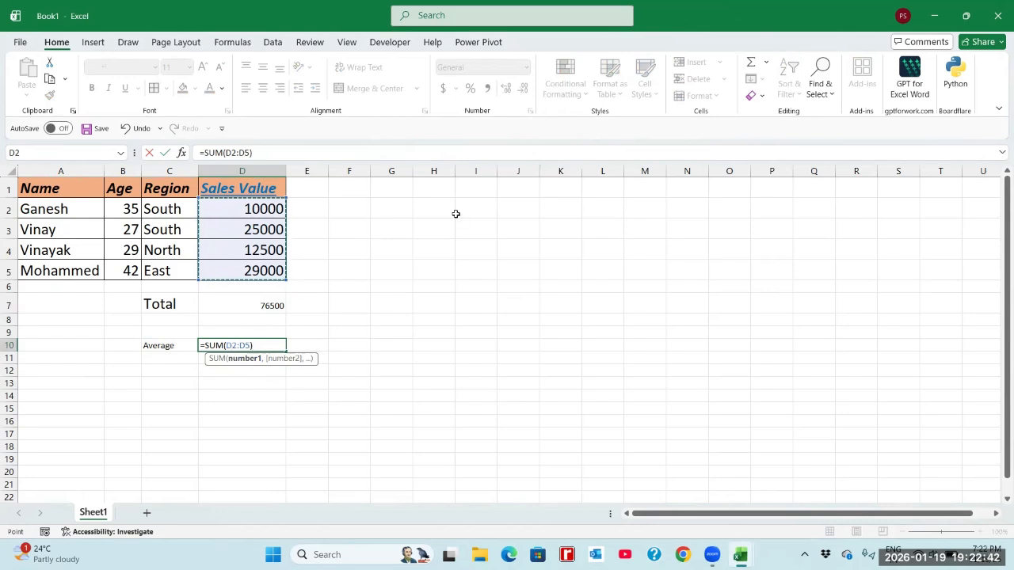
pyautogui.click(767, 63)
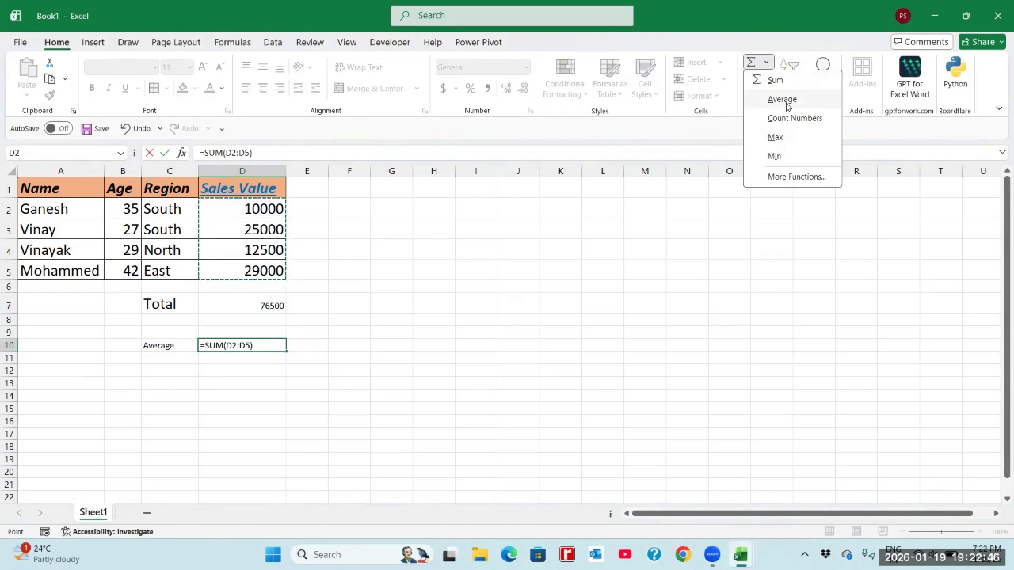
pyautogui.click(783, 101)
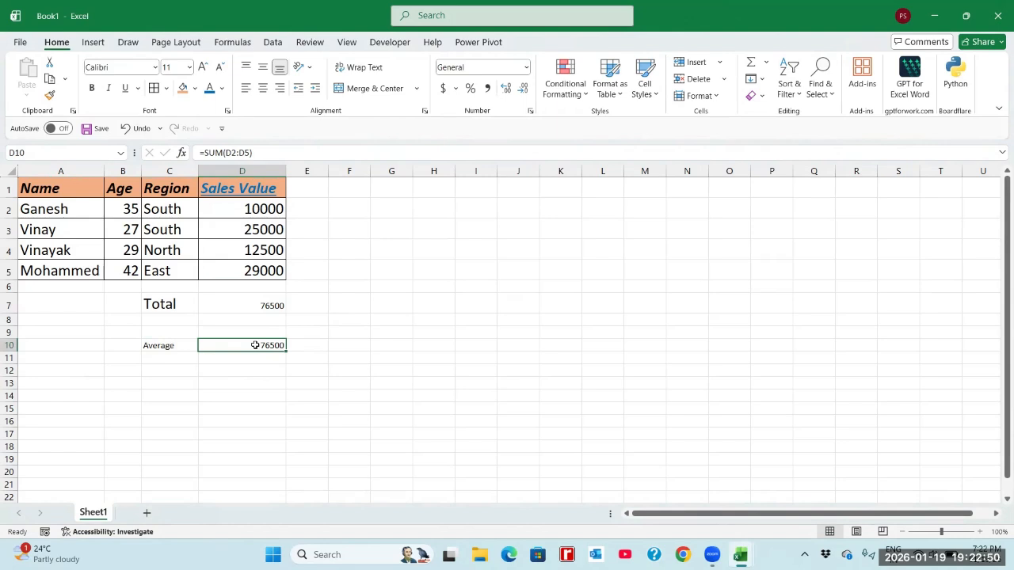
# Step: Change the D10 formula's function from SUM to AVERAGE over D2:D5, and clear the cell
pyautogui.click(223, 153)
pyautogui.press('BackSpace')
pyautogui.press('BackSpace')
pyautogui.press('BackSpace')
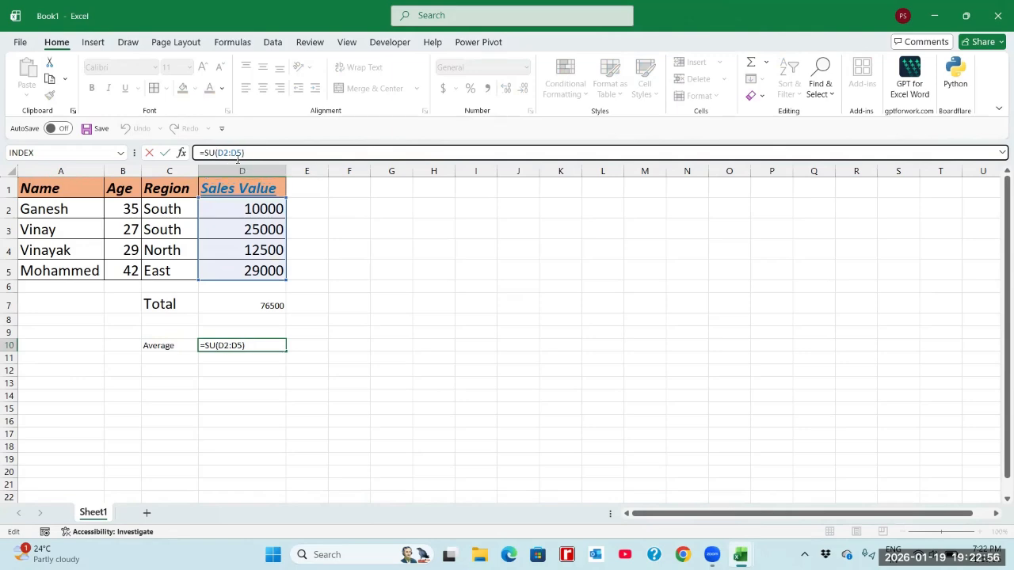
pyautogui.write('a')
pyautogui.press('BackSpace')
pyautogui.write('average')
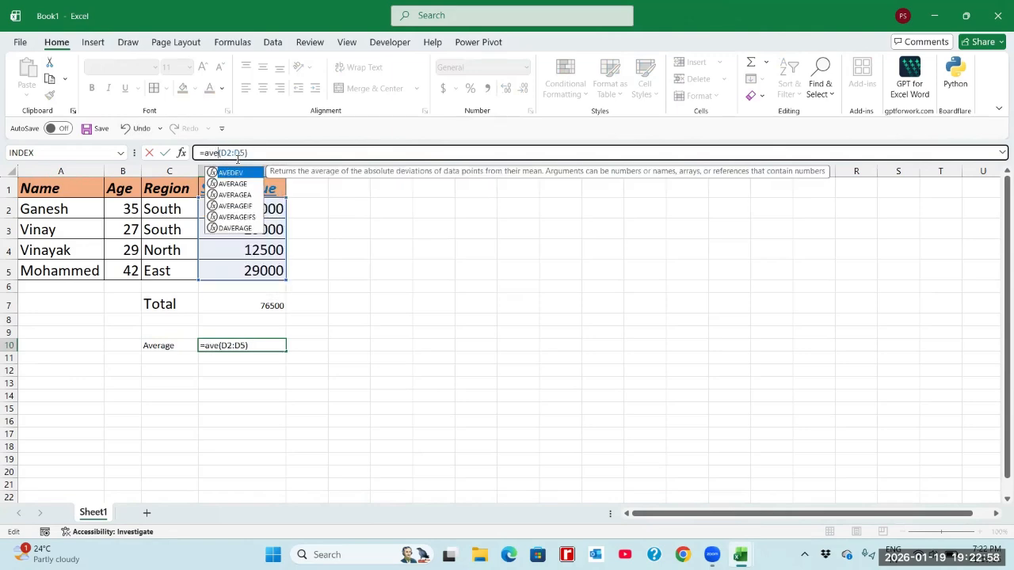
pyautogui.hotkey('ctrl', 'Return')
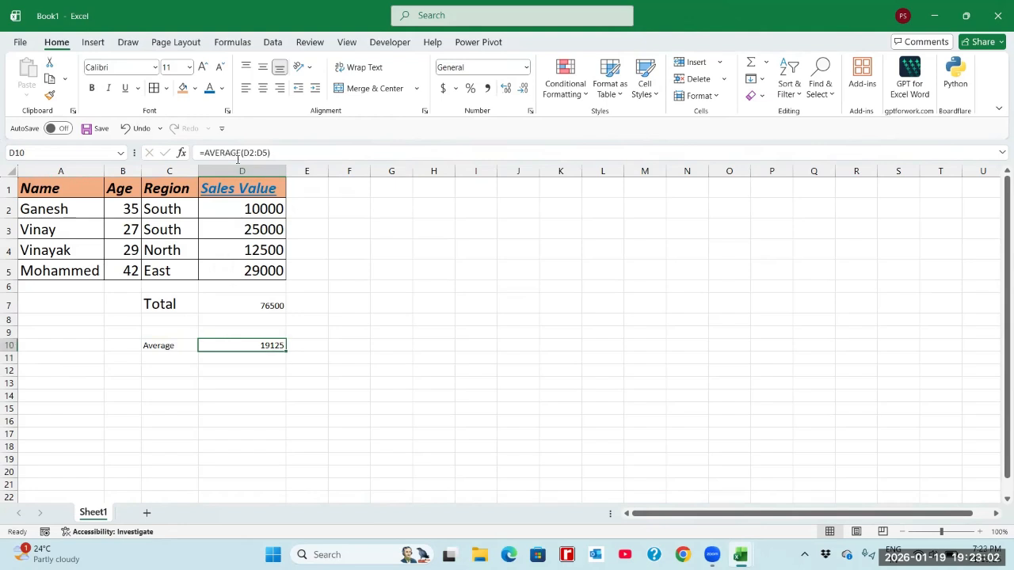
pyautogui.press('Delete')
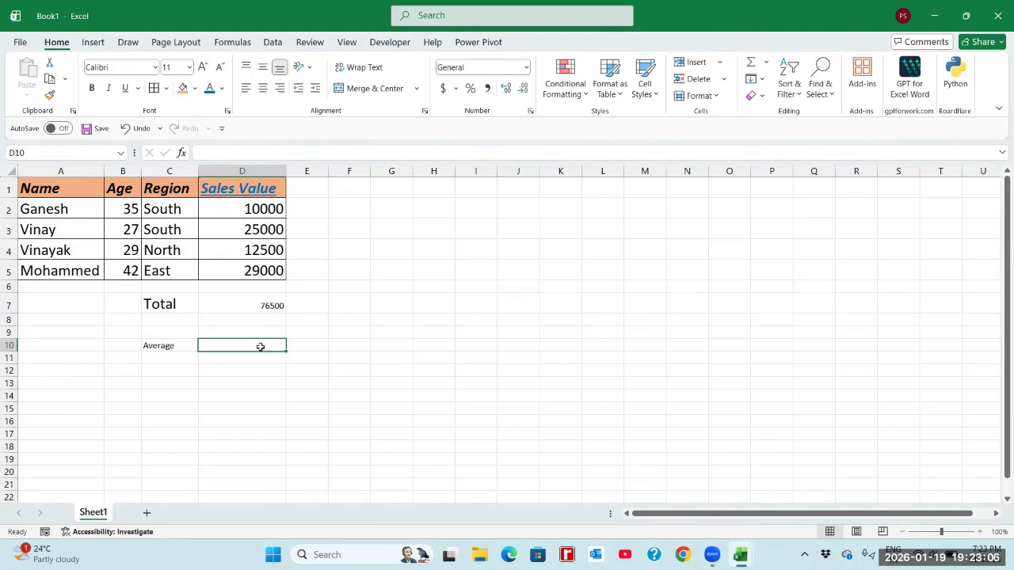
# Step: Calculate the average sales value in D10 by inserting the Average function over D2:D5
pyautogui.click(766, 62)
pyautogui.click(782, 99)
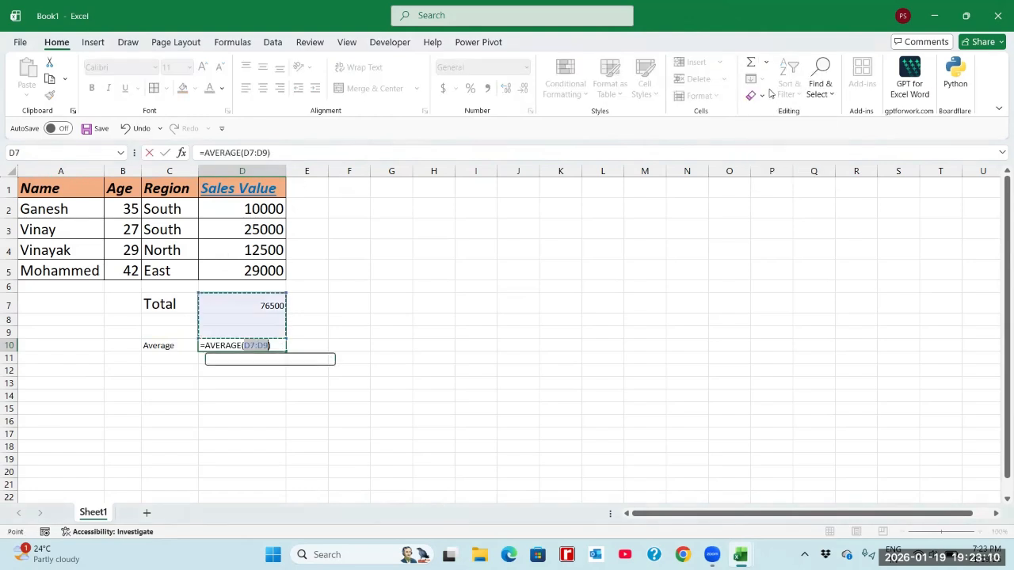
pyautogui.moveTo(264, 209); pyautogui.dragTo(270, 261)
pyautogui.press('Return')
pyautogui.press('Up')
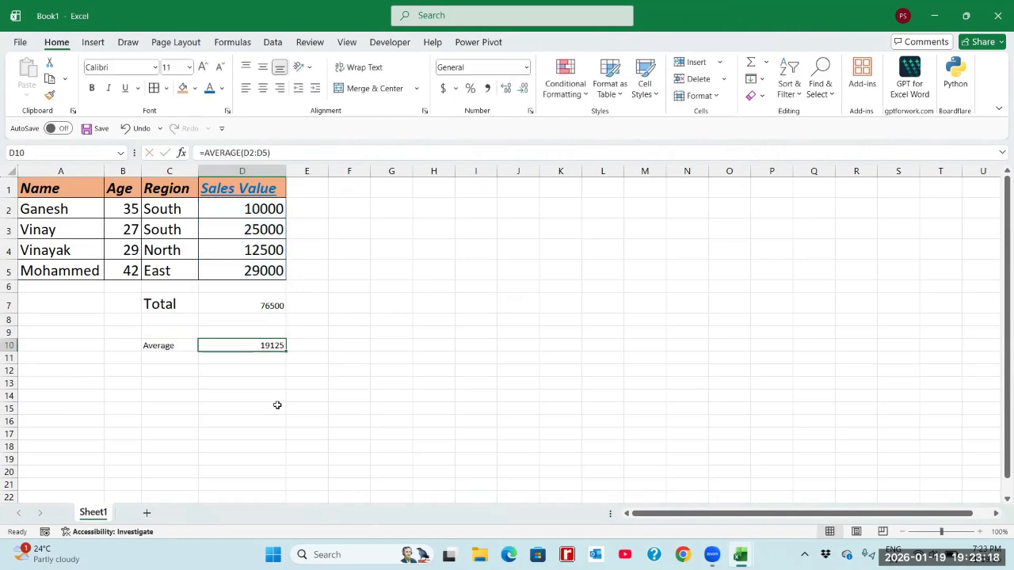
# Step: Check the MS Excel remarks in the Basics of MS Excel workbook and review the sales table A1:D5 in Book1
pyautogui.hotkey('alt', 'Tab')
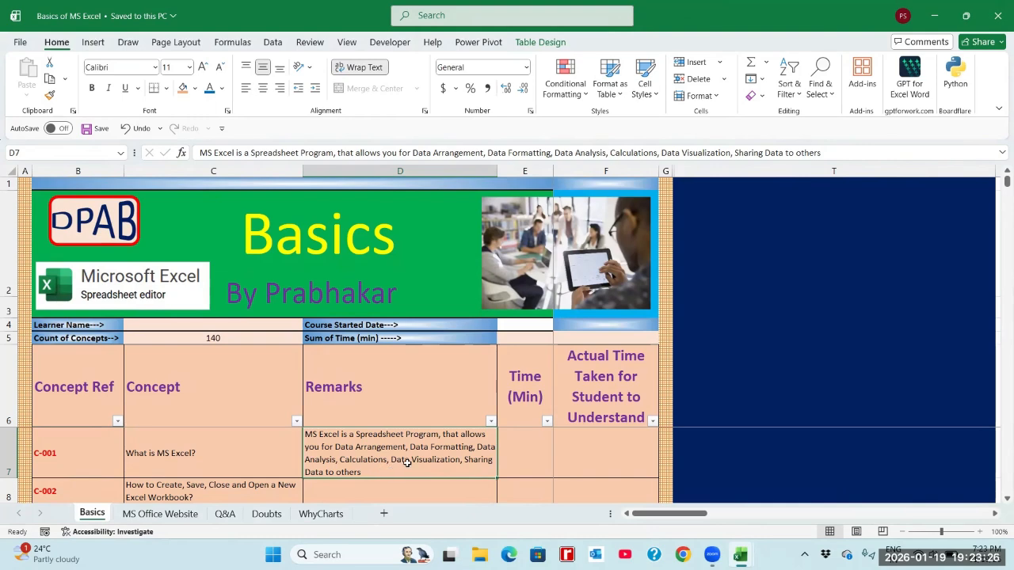
pyautogui.hotkey('alt', 'Tab')
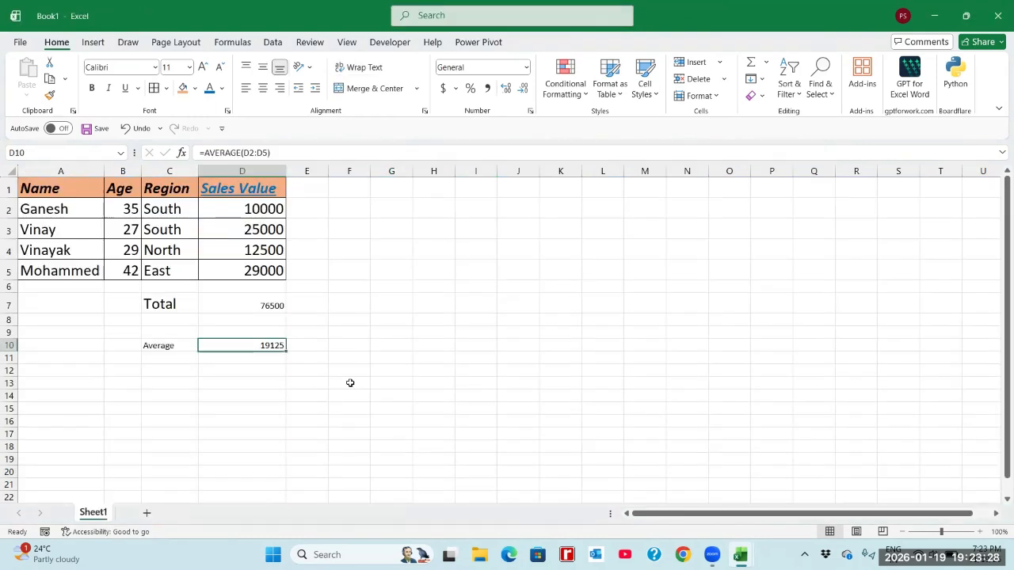
pyautogui.moveTo(83, 194); pyautogui.dragTo(250, 267)
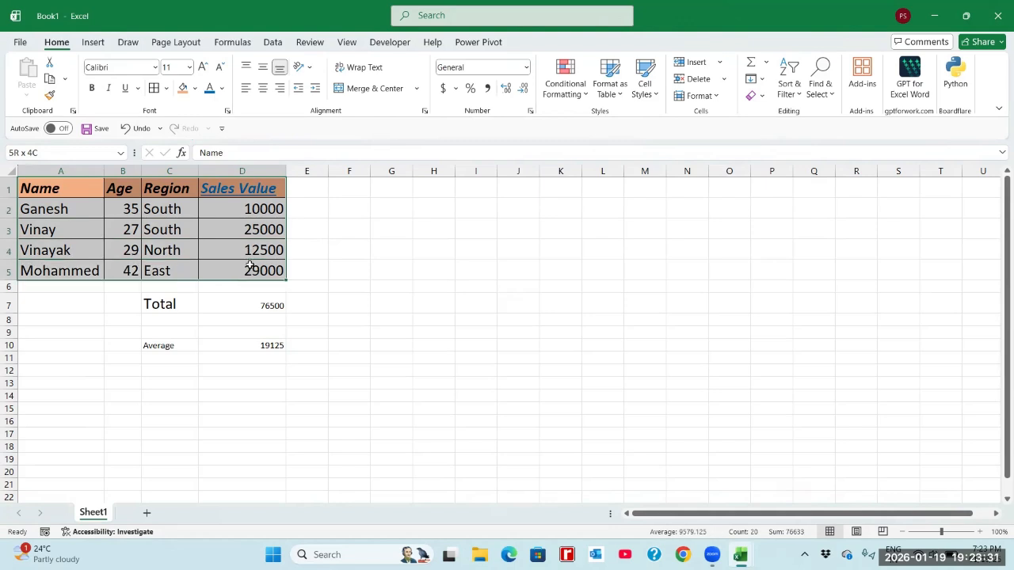
pyautogui.click(225, 210)
pyautogui.click(64, 208)
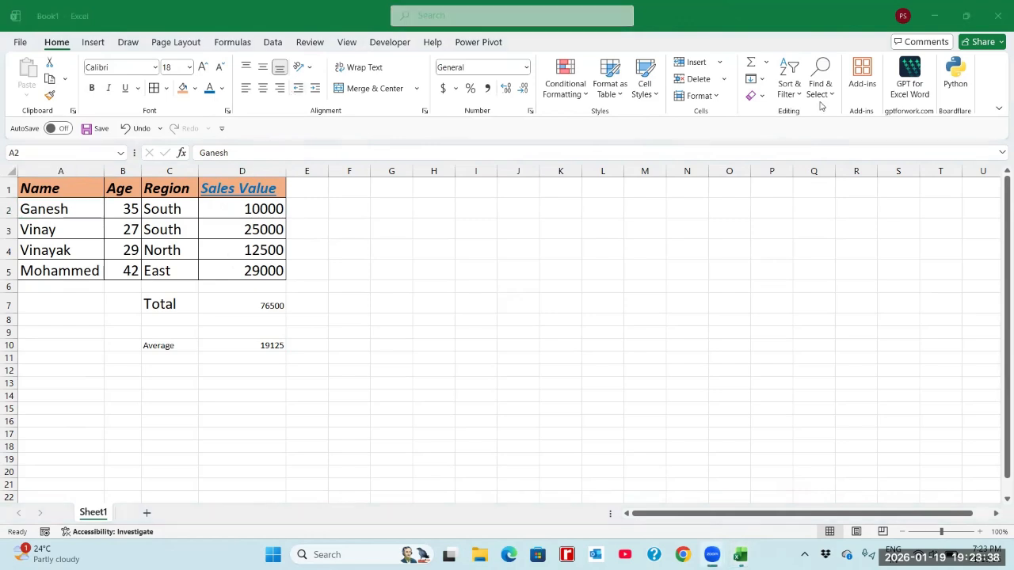
pyautogui.click(240, 212)
pyautogui.click(111, 212)
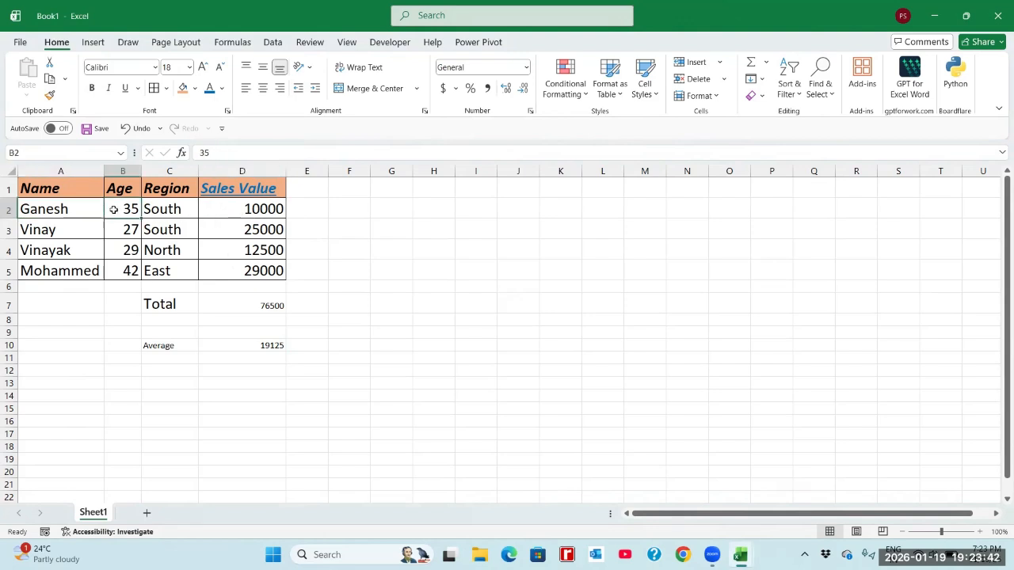
pyautogui.click(82, 210)
pyautogui.click(153, 213)
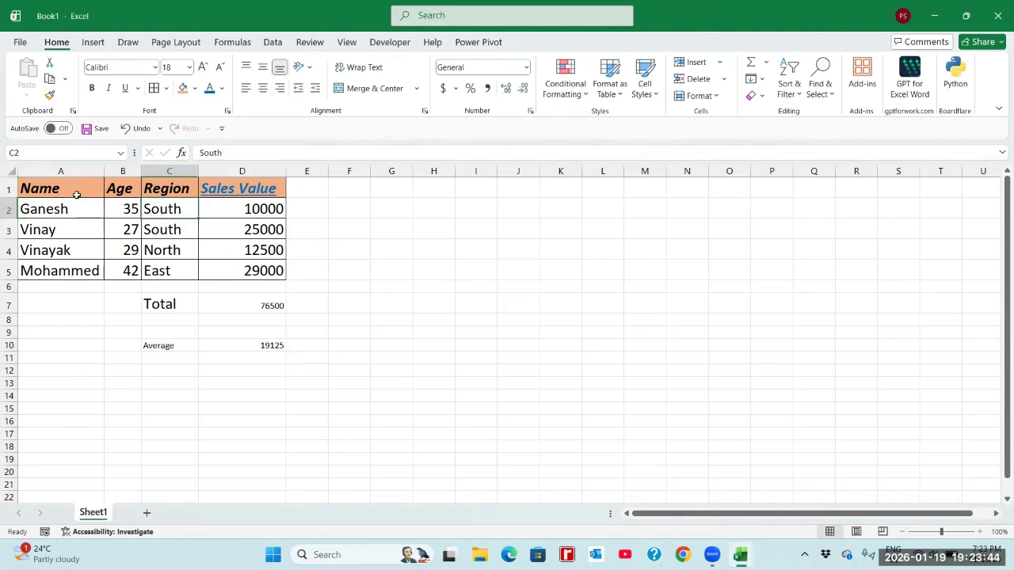
pyautogui.moveTo(78, 192); pyautogui.dragTo(237, 268)
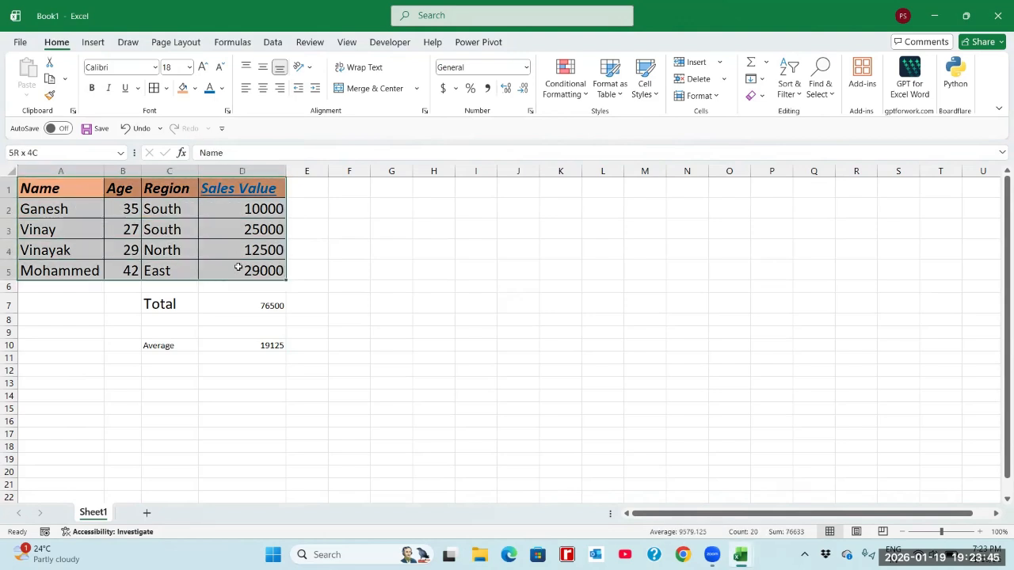
# Step: Insert the recommended clustered column chart Count of Name by Region from the sales table, and move it up and slightly left on its sheet
pyautogui.click(179, 232)
pyautogui.click(100, 43)
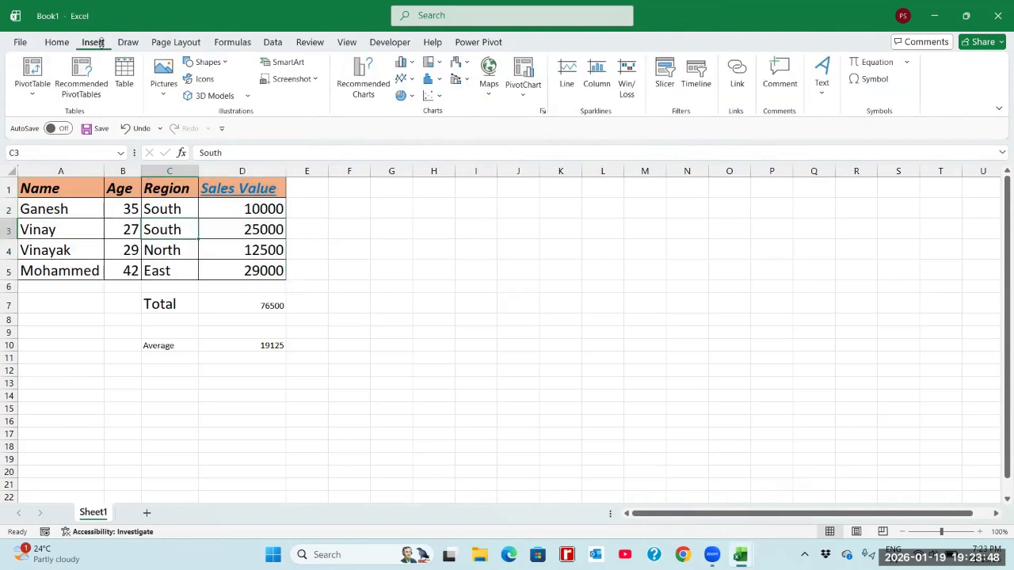
pyautogui.click(363, 87)
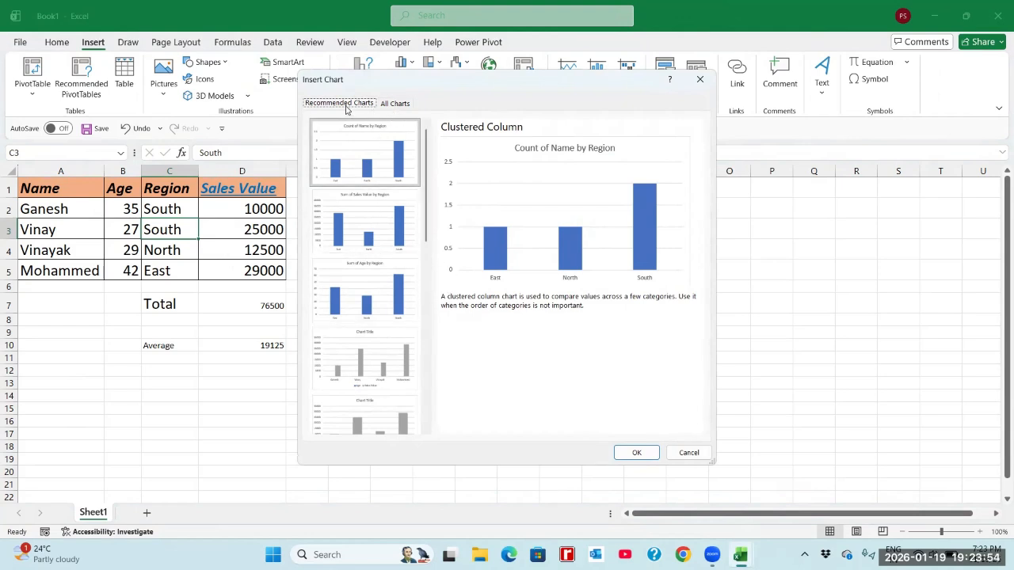
pyautogui.click(394, 104)
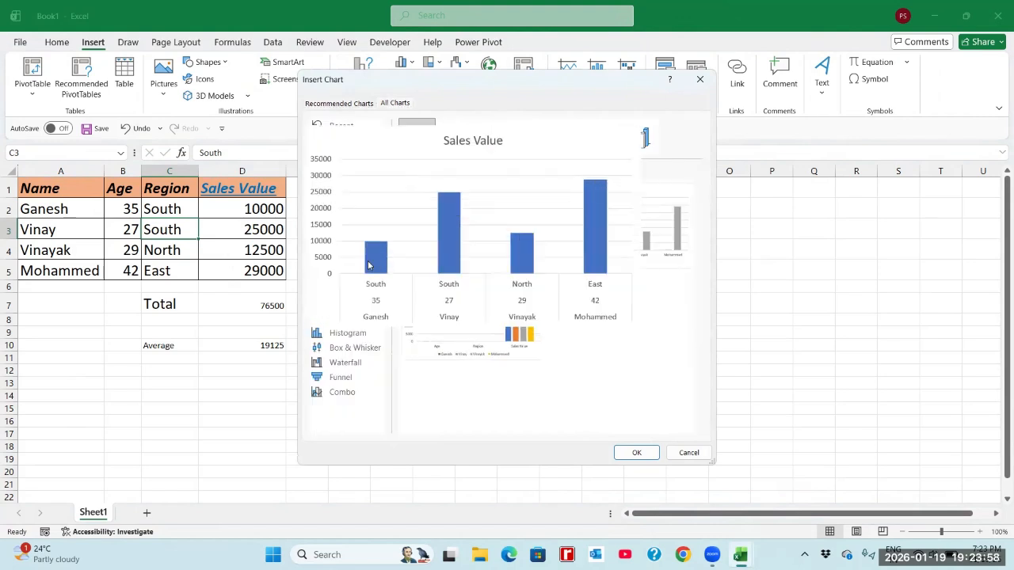
pyautogui.click(336, 103)
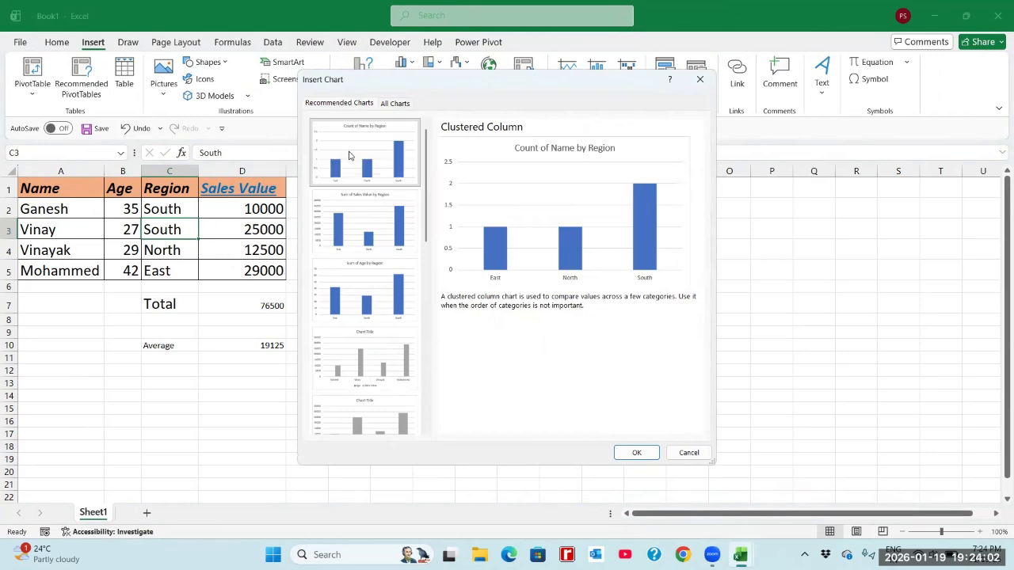
pyautogui.click(636, 452)
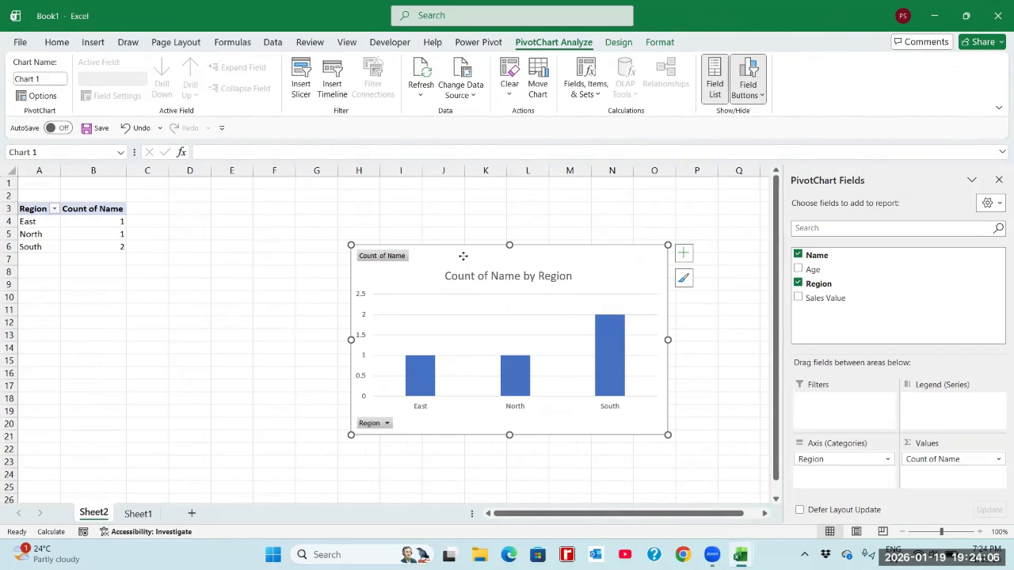
pyautogui.moveTo(464, 256); pyautogui.dragTo(445, 212)
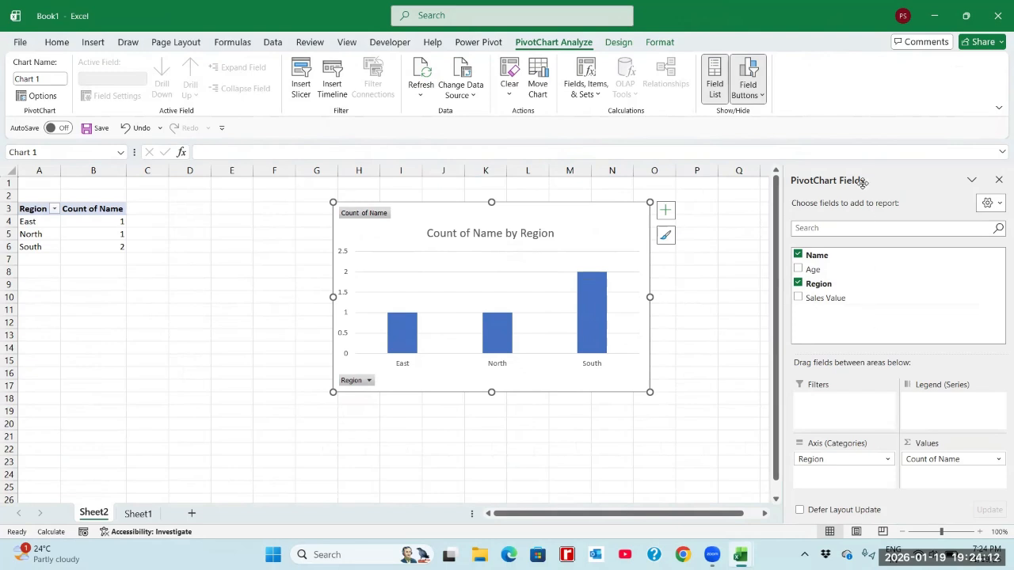
# Step: Add the Sales Value field to the PivotChart and apply the quick layout with a data table and vertical axis title
pyautogui.click(798, 298)
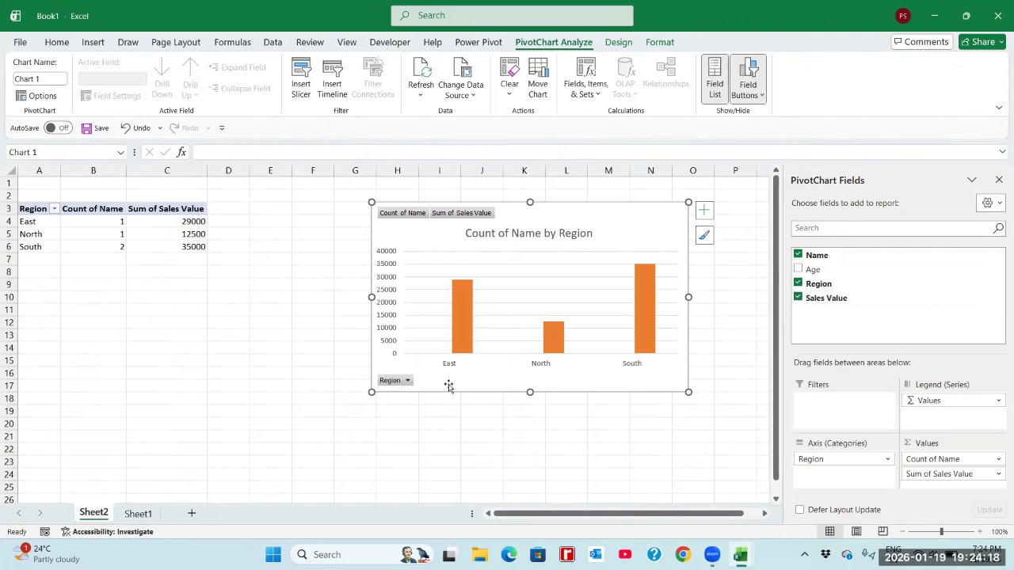
pyautogui.moveTo(468, 298)
pyautogui.click(626, 44)
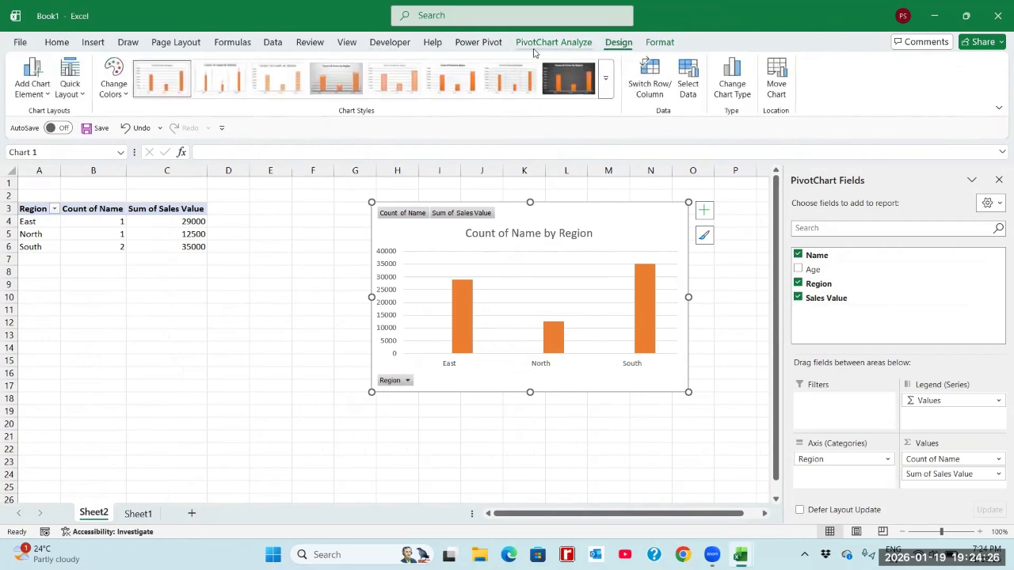
pyautogui.click(69, 89)
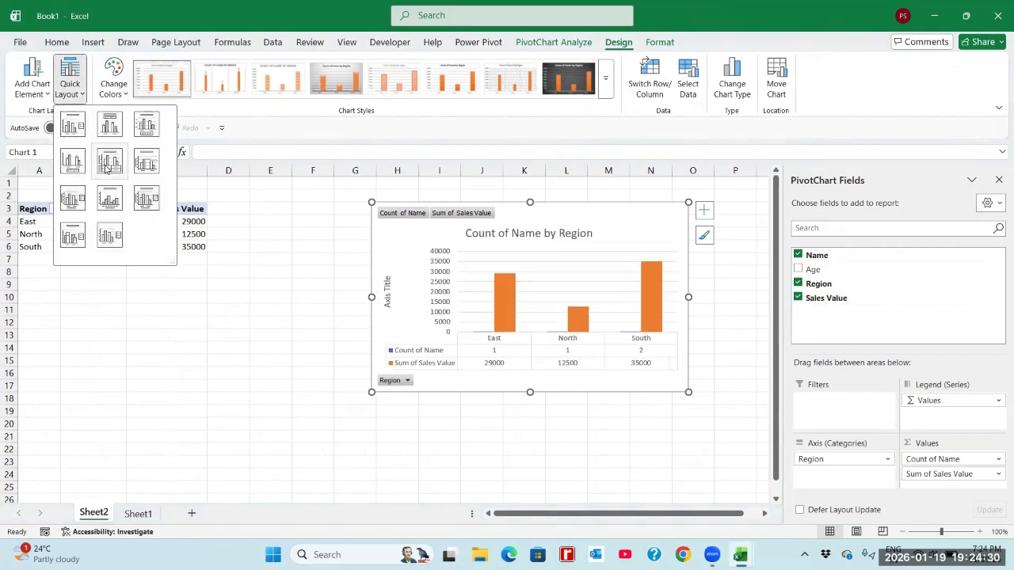
pyautogui.click(108, 164)
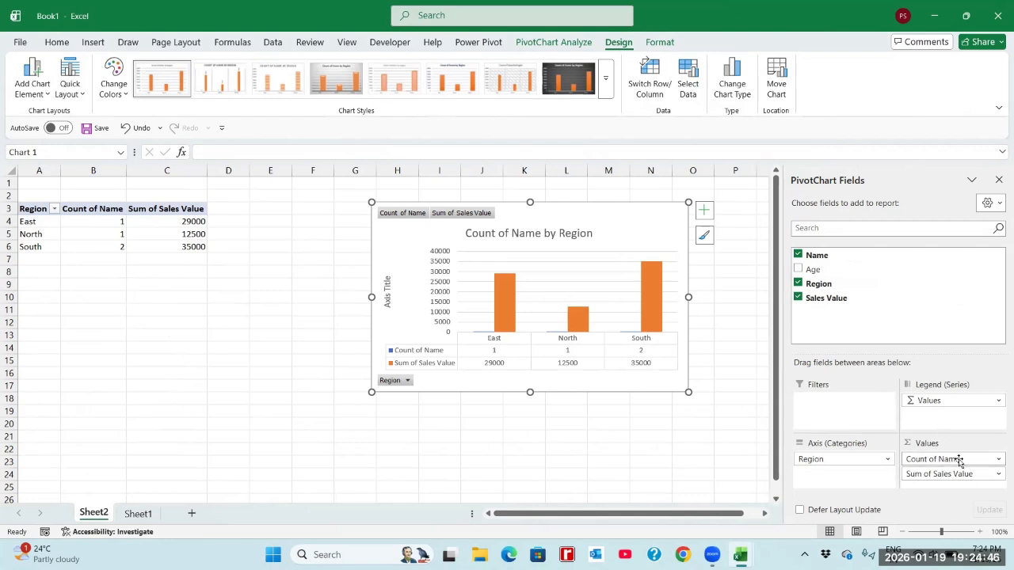
# Step: Move the Name field from the PivotChart's values to its axis categories below Region, and deselect the chart
pyautogui.moveTo(959, 459); pyautogui.dragTo(836, 461)
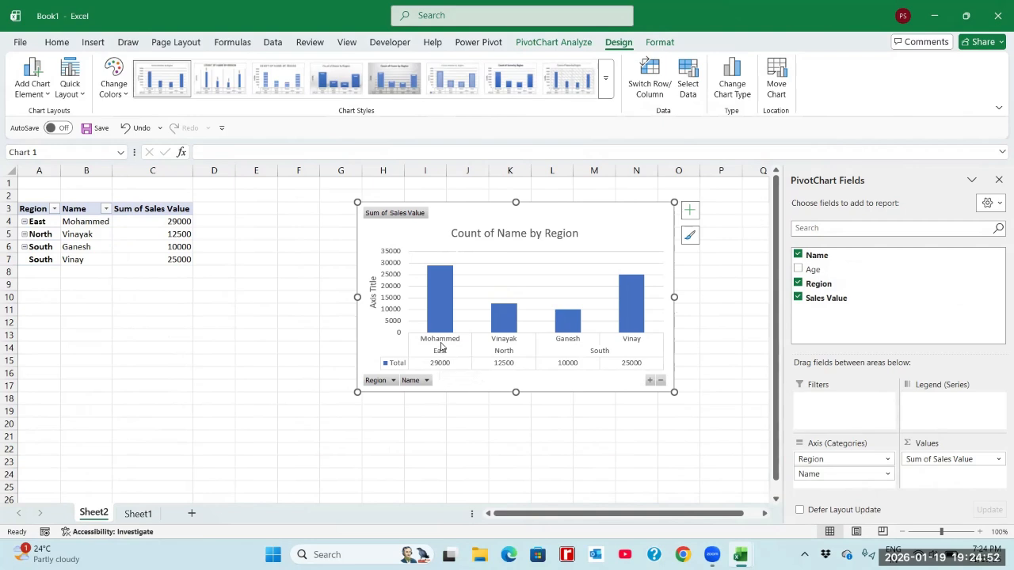
pyautogui.moveTo(448, 277)
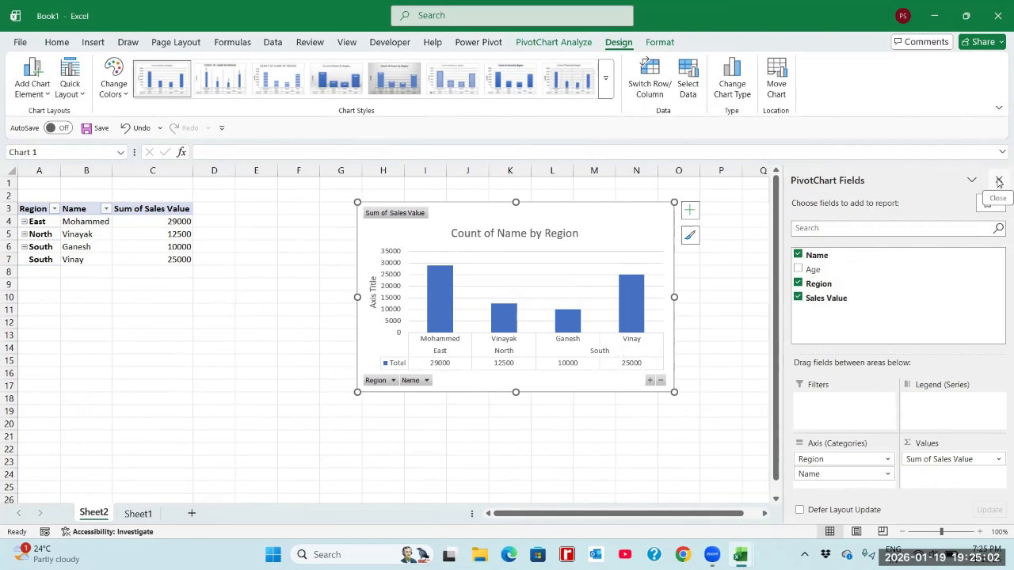
pyautogui.click(279, 362)
# Step: Check the data visualization and sharing remarks in the Basics of MS Excel workbook, and view the sharing options in Book1
pyautogui.hotkey('alt', 'Tab')
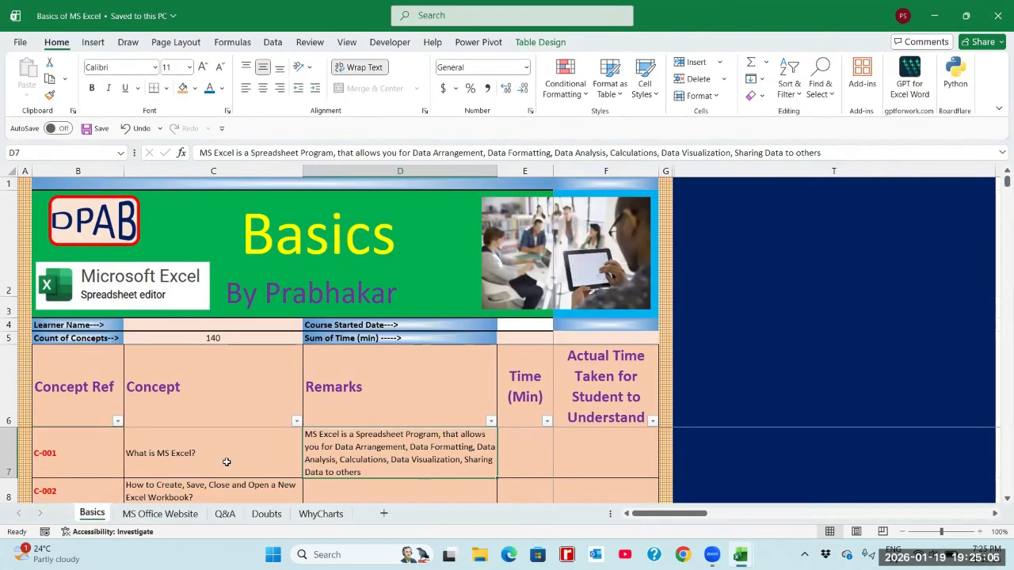
pyautogui.click(220, 459)
pyautogui.click(318, 457)
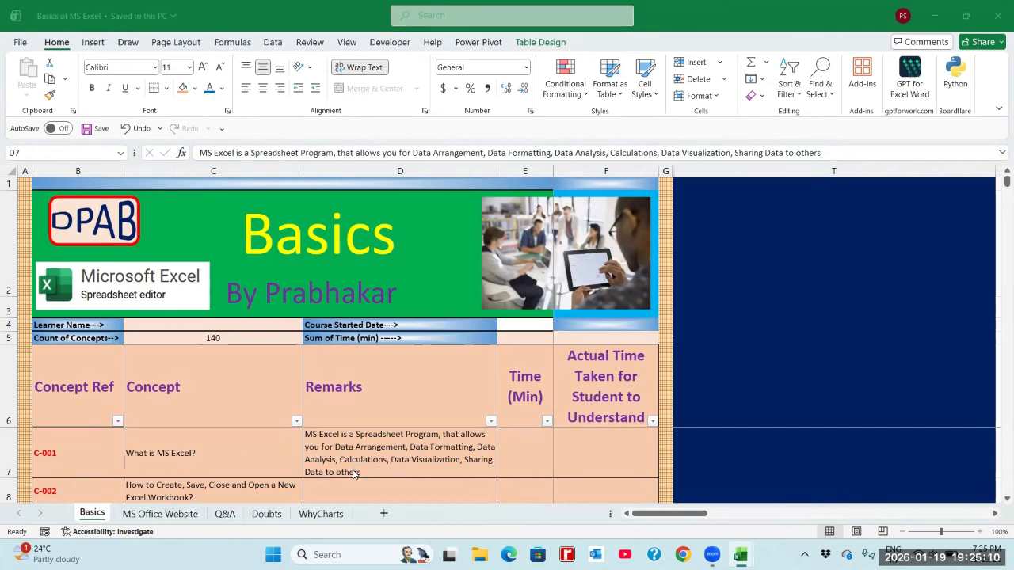
pyautogui.hotkey('alt', 'Tab')
pyautogui.click(772, 307)
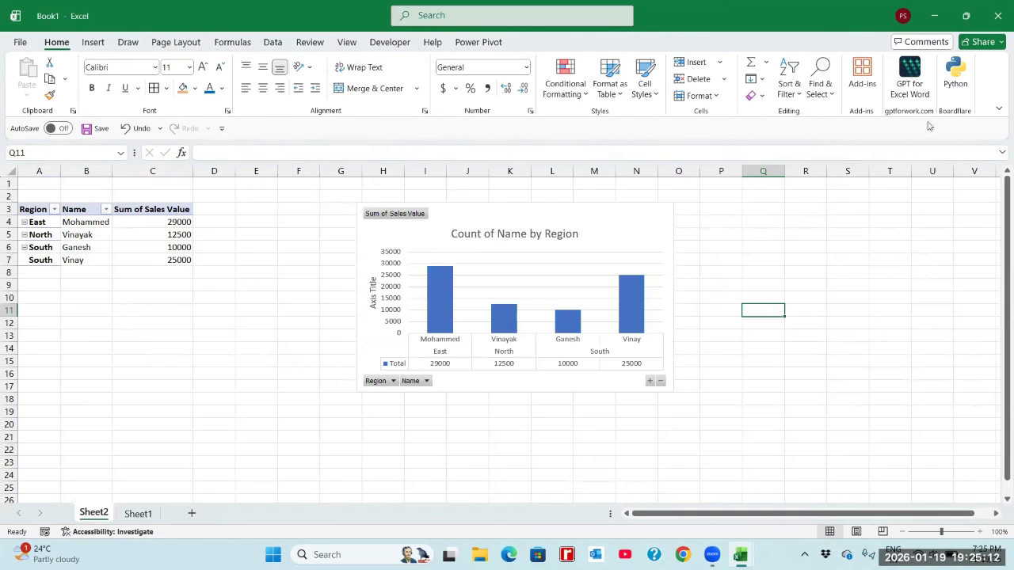
pyautogui.click(981, 42)
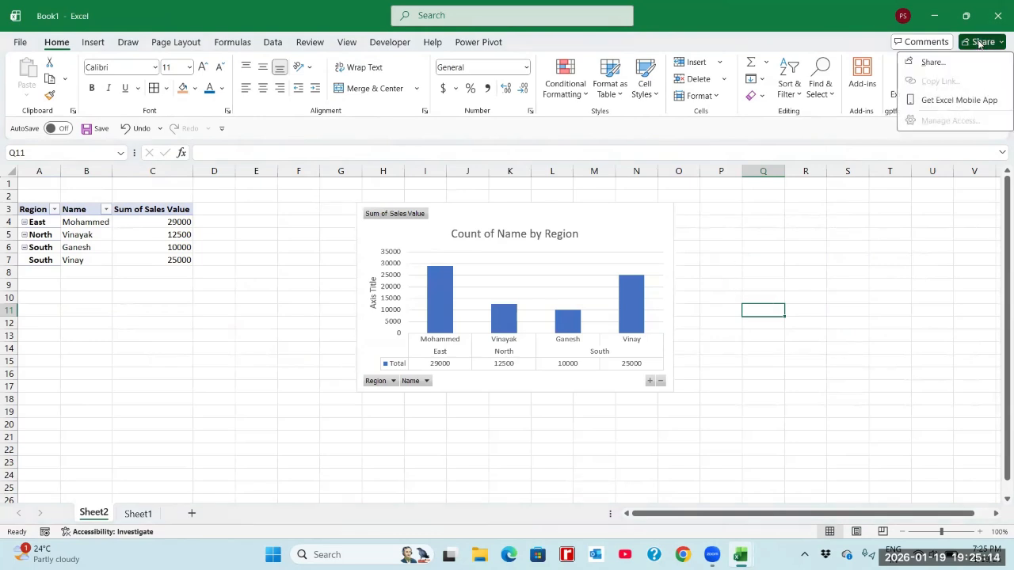
pyautogui.click(878, 296)
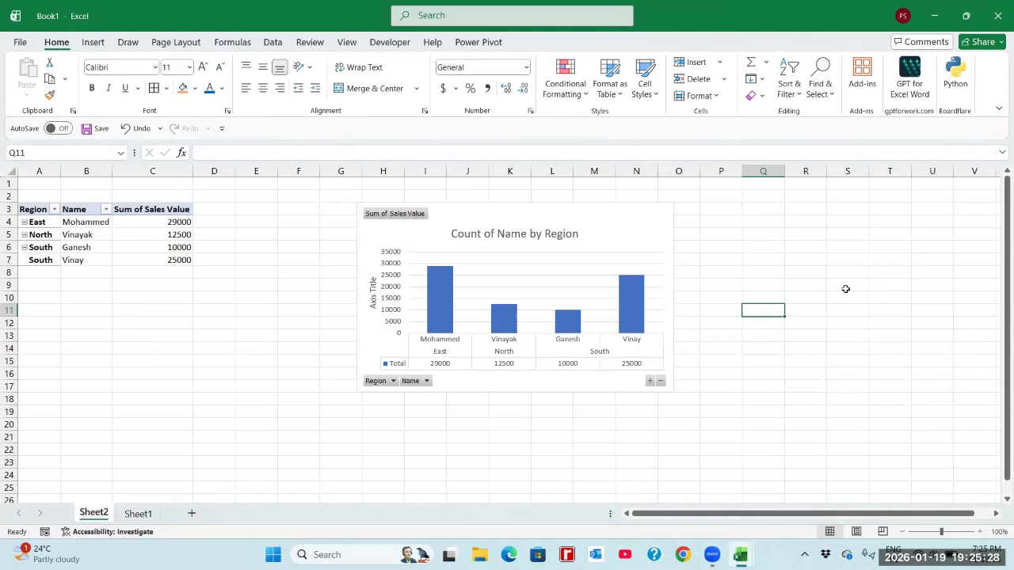
# Step: Switch back to the Basics of MS Excel workbook and review concept C-001 with its remarks
pyautogui.hotkey('alt', 'Tab')
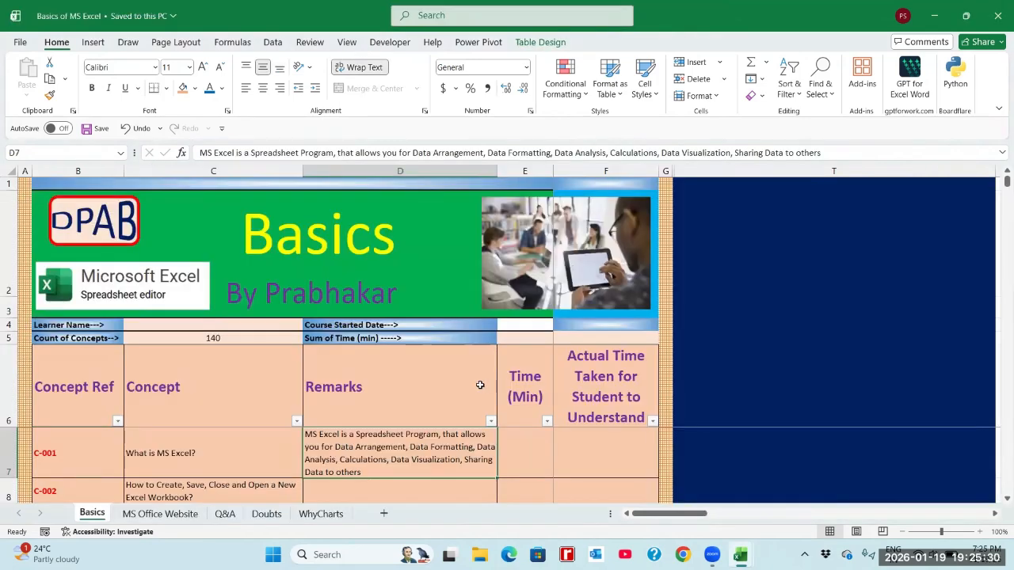
pyautogui.click(260, 470)
pyautogui.click(371, 458)
# Step: Move the DPAB logo slightly down and left in the header banner, and select the What is MS Excel? concept in C7
pyautogui.moveTo(112, 247)
pyautogui.mouseDown()
pyautogui.moveTo(136, 246)
pyautogui.moveTo(109, 247)
pyautogui.mouseUp()
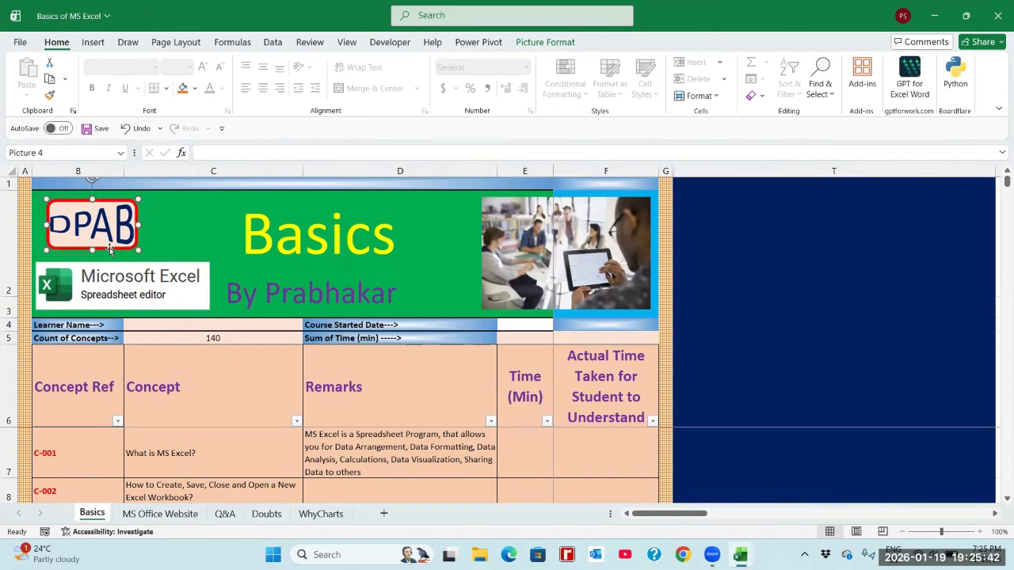
pyautogui.click(197, 235)
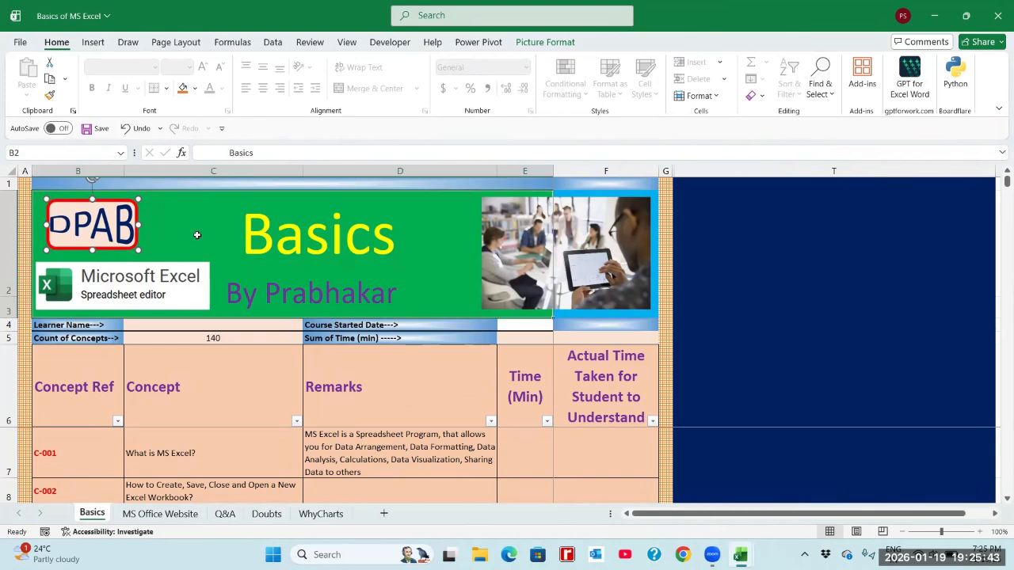
pyautogui.click(243, 404)
pyautogui.press('Down')
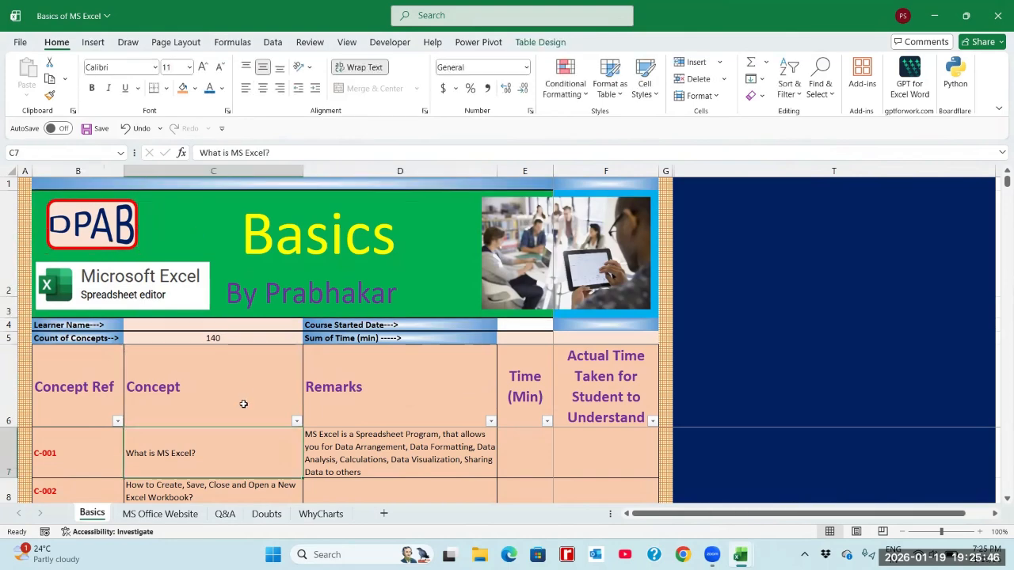